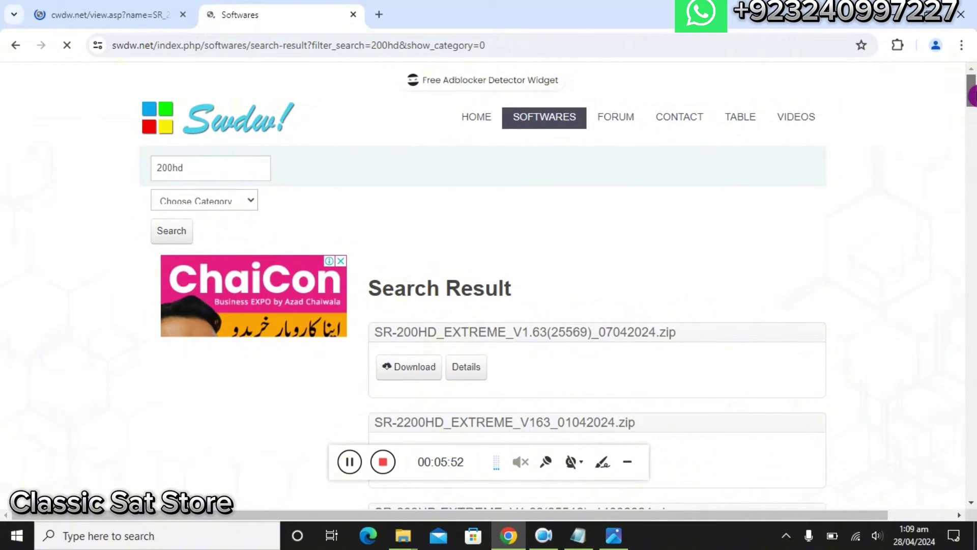
# Download SR-200HD_EXTREME_V1.63(25569)_07042024.zip (6.03 MB) with IDM and open it in WinRAR.
pyautogui.scroll(-3, 972, 95)
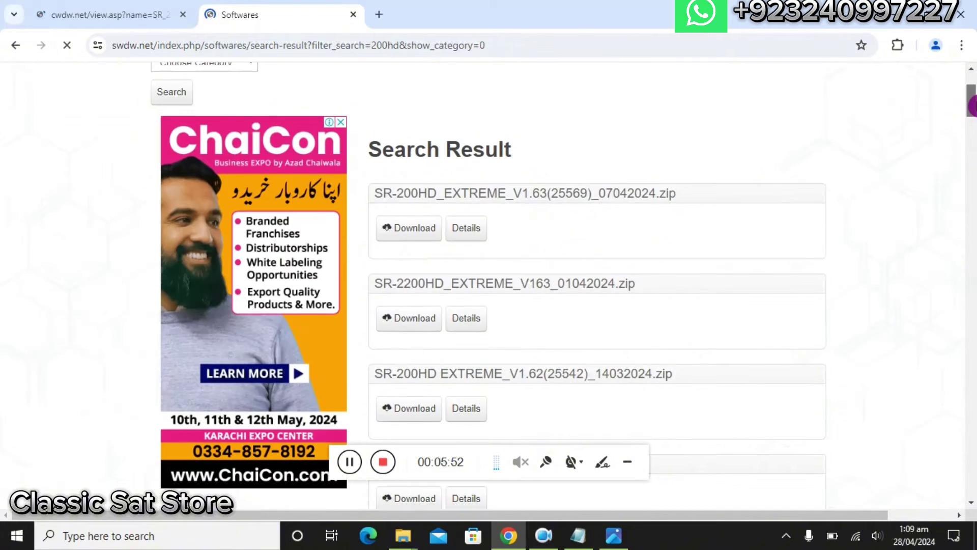
pyautogui.click(413, 232)
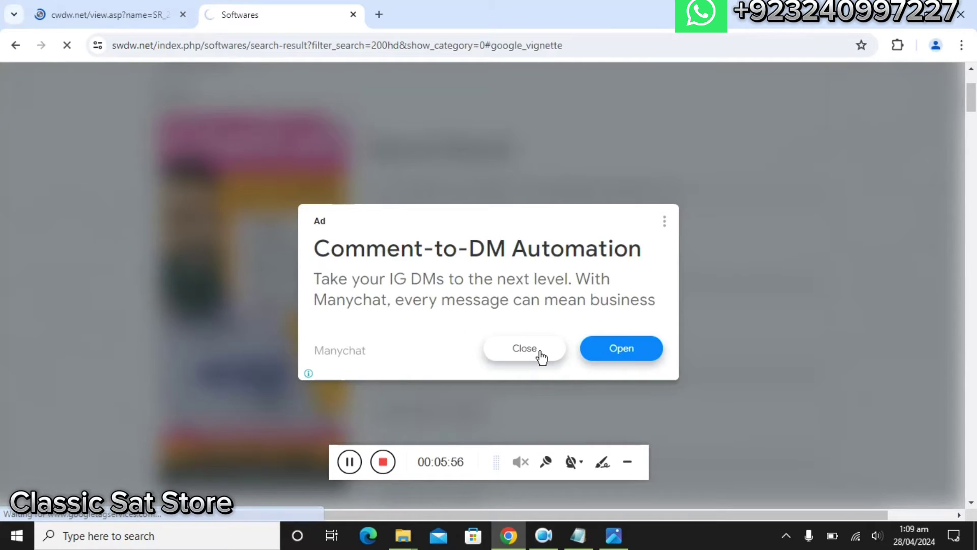
pyautogui.click(542, 350)
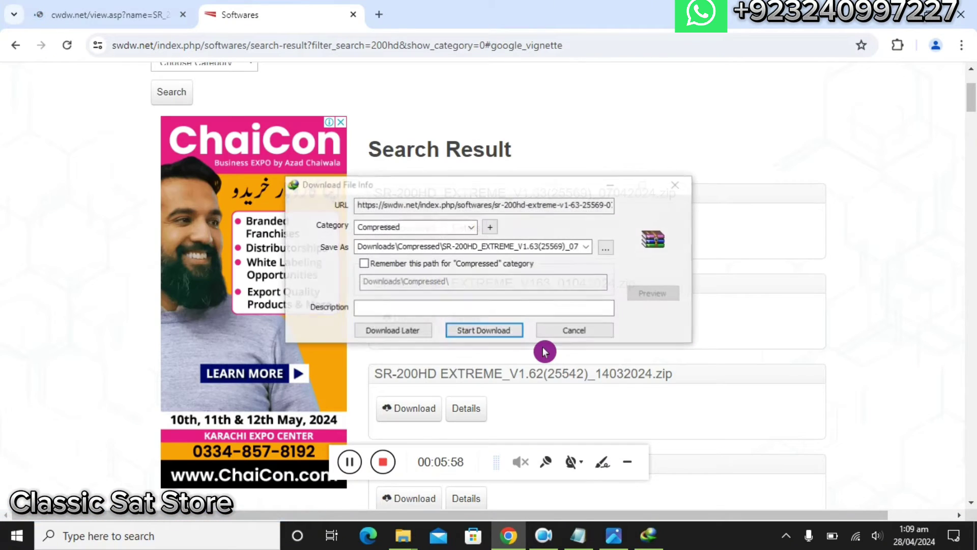
pyautogui.click(479, 330)
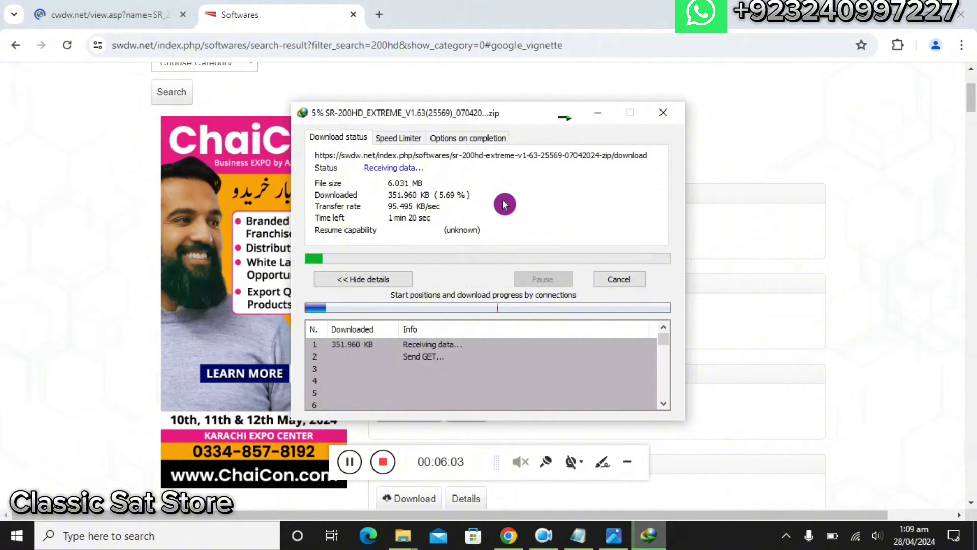
pyautogui.click(350, 462)
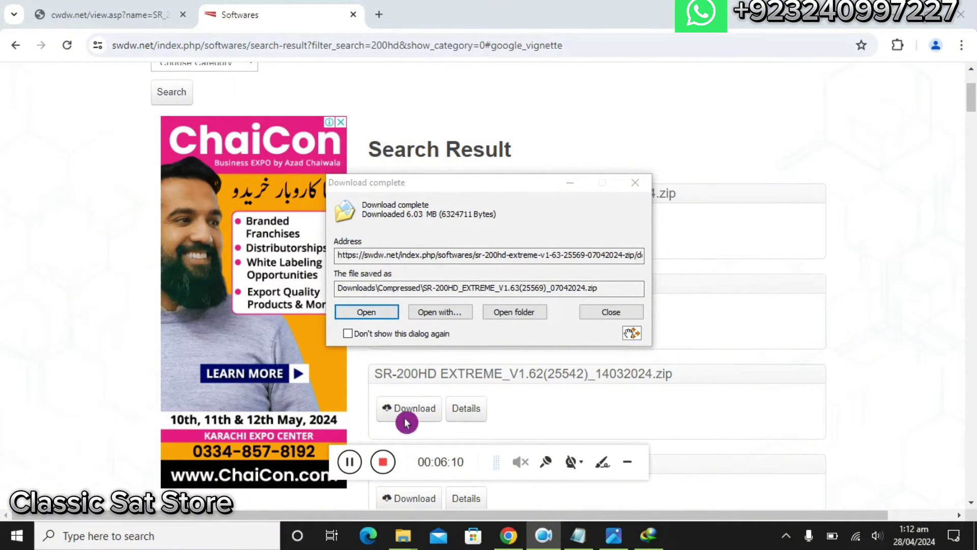
pyautogui.click(375, 313)
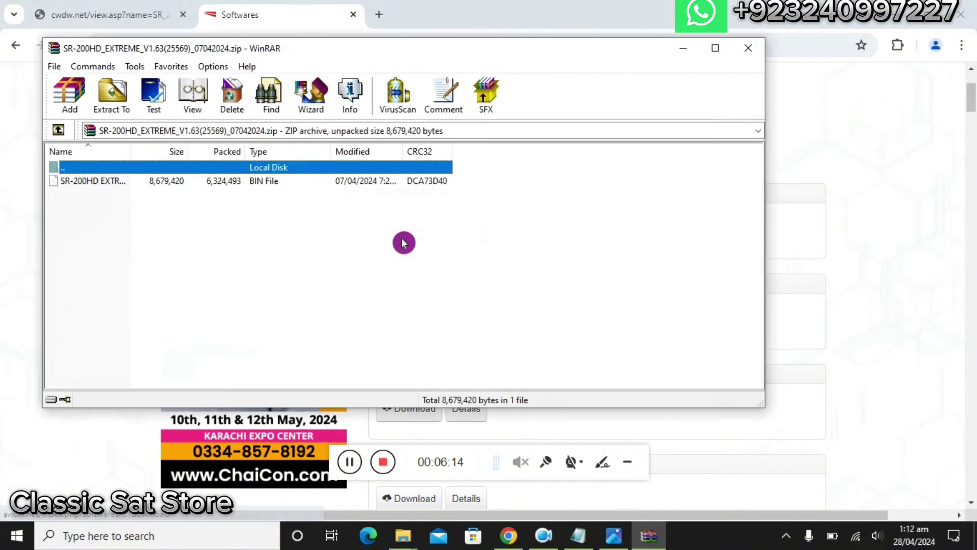
# Extract the SR-200HD_EXTREME BIN file from the archive to the Desktop, then minimise WinRAR.
pyautogui.click(154, 182)
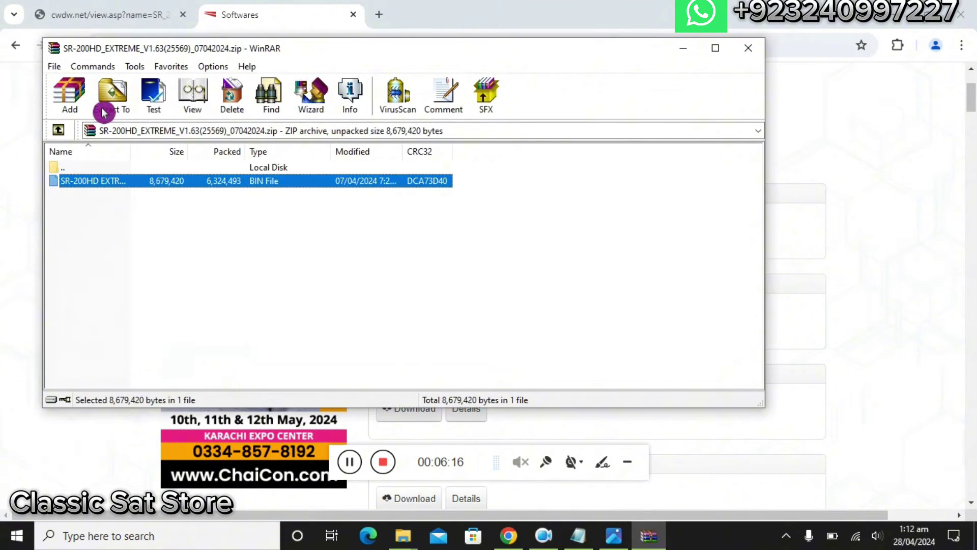
pyautogui.click(121, 97)
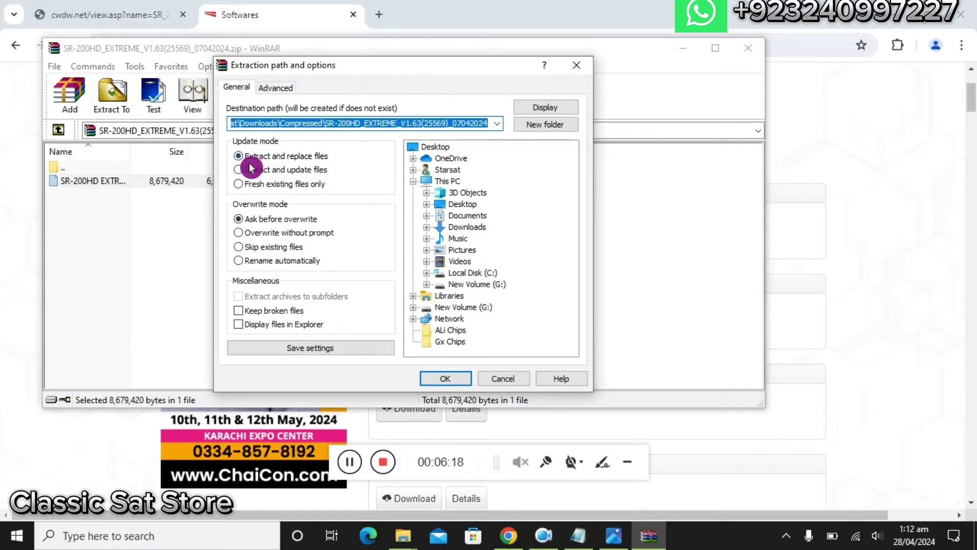
pyautogui.click(464, 204)
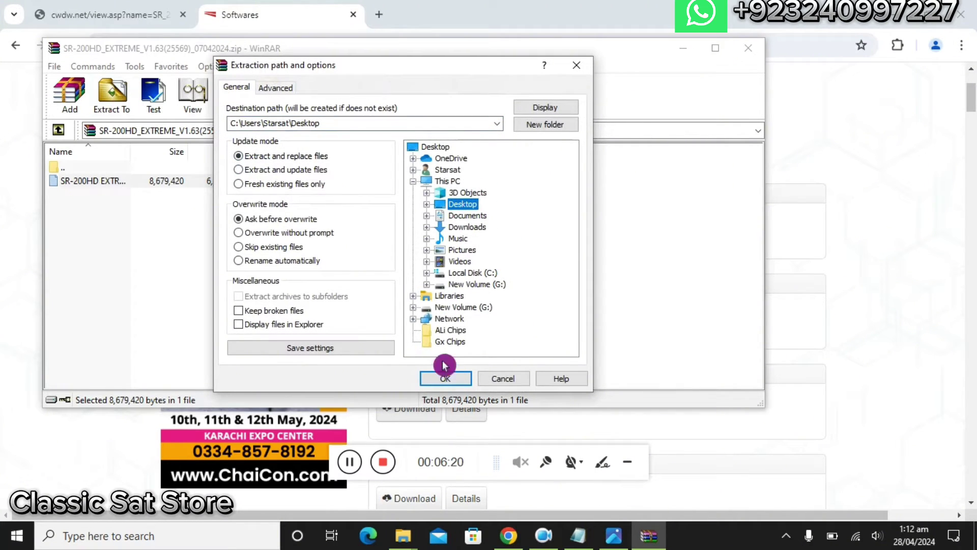
pyautogui.click(454, 381)
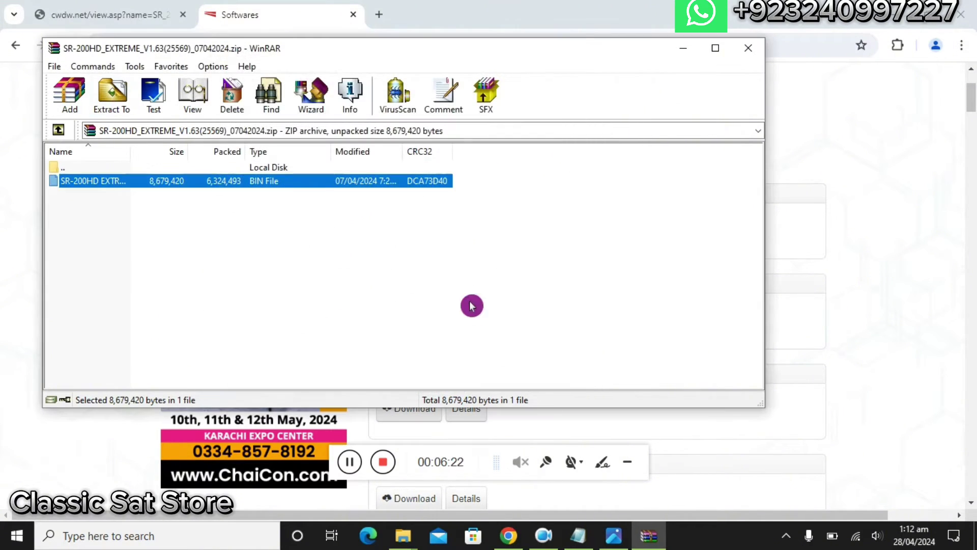
pyautogui.click(682, 49)
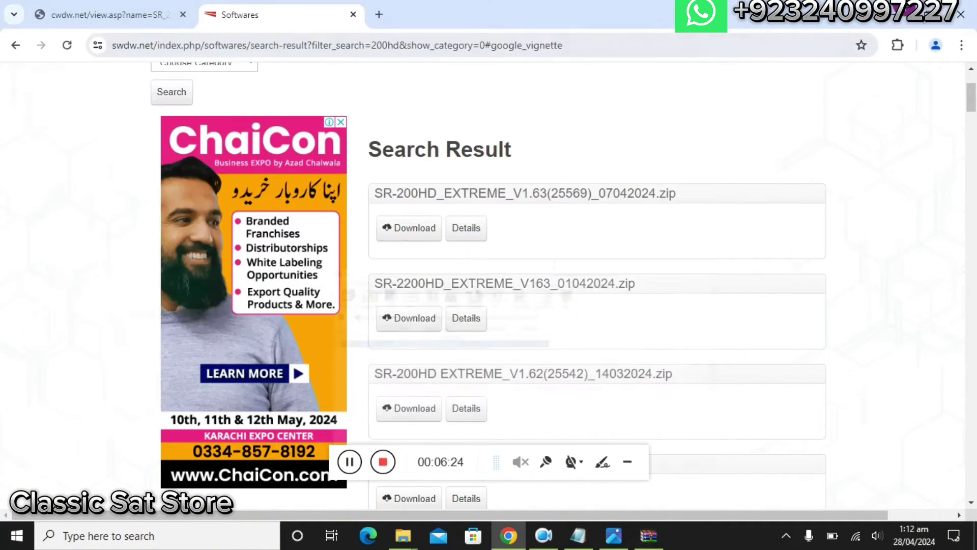
# Review the METHOD notes, close the receiver photo, hide the Gx Chips folder and return to Chrome.
pyautogui.hotkey('alt', 'Tab')
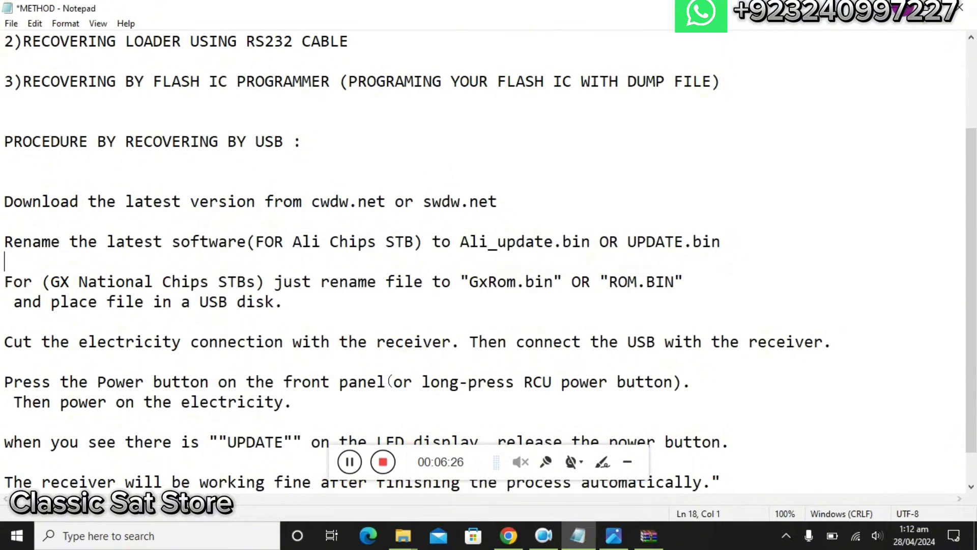
pyautogui.hotkey('alt', 'Tab')
pyautogui.click(961, 11)
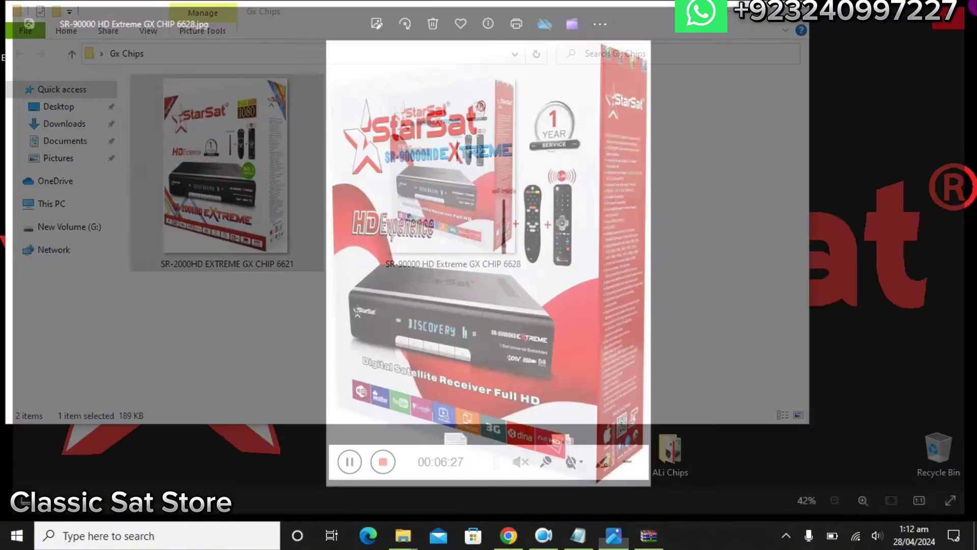
pyautogui.click(750, 10)
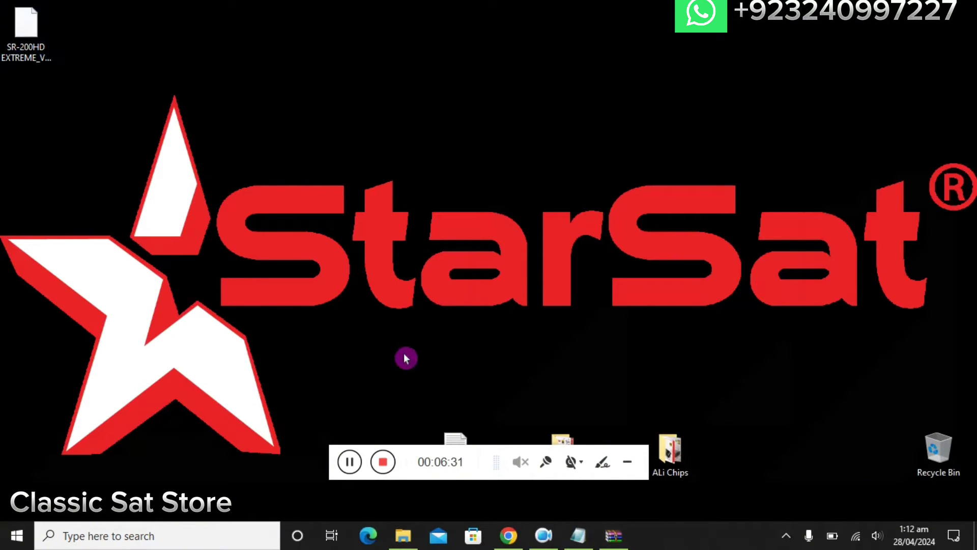
pyautogui.moveTo(577, 544)
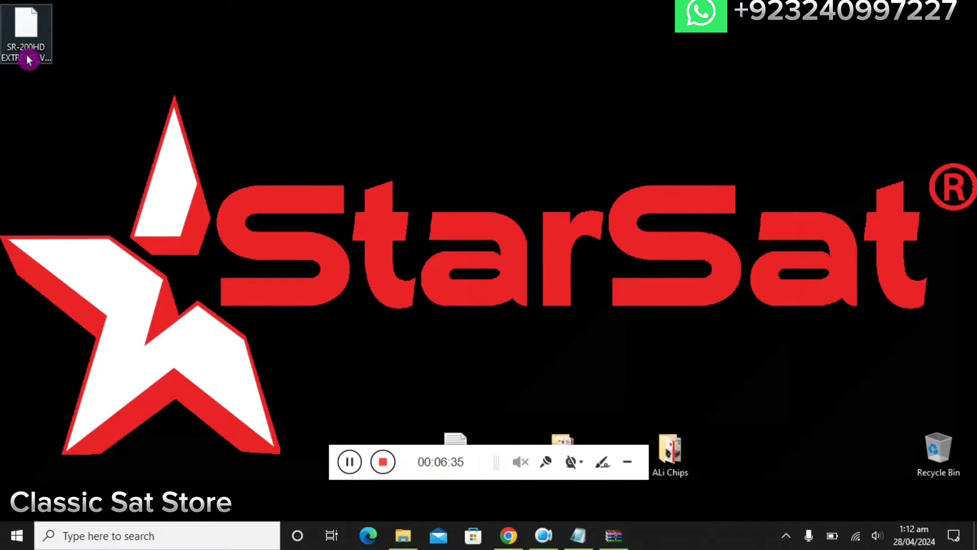
pyautogui.click(509, 535)
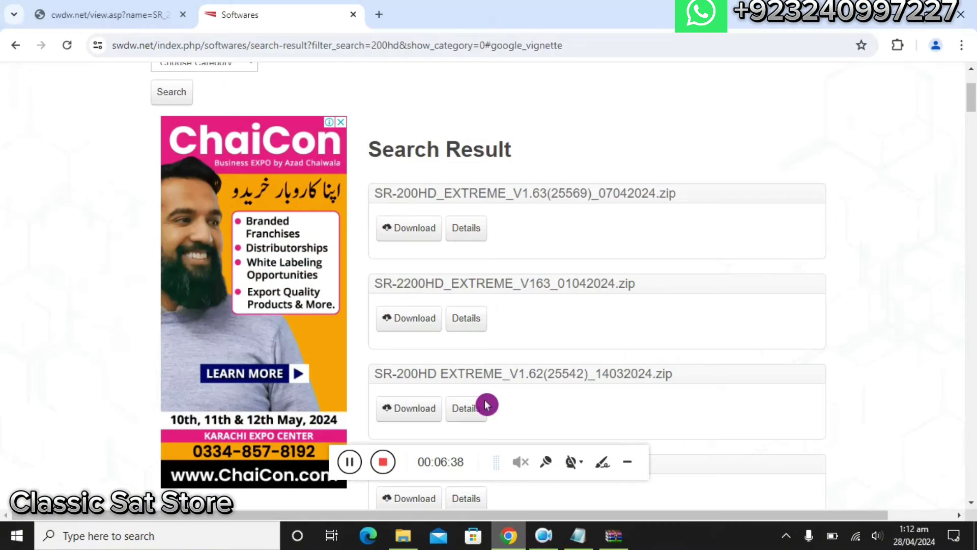
# Go back from the SR_2000HD_EXTREME page and open the cwdw.net home page from Google.
pyautogui.click(101, 6)
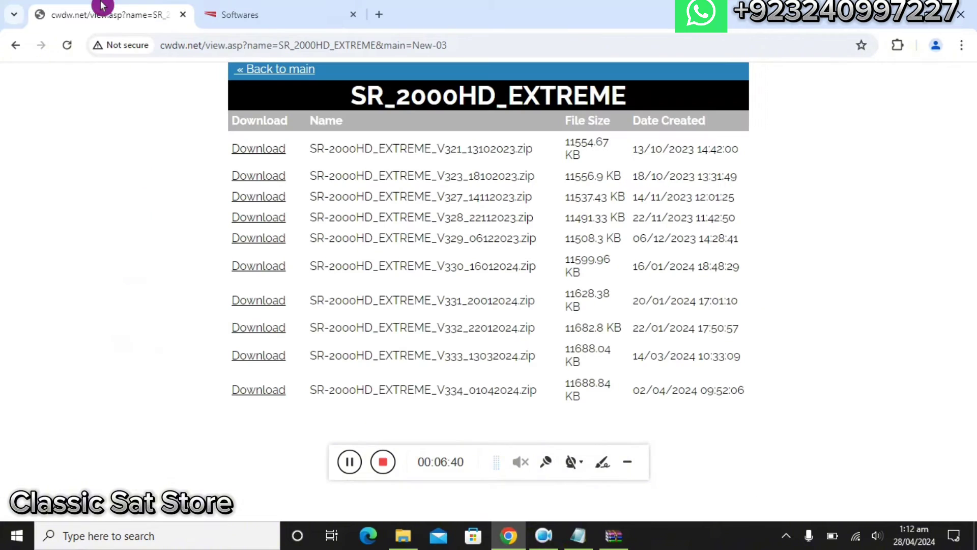
pyautogui.click(16, 44)
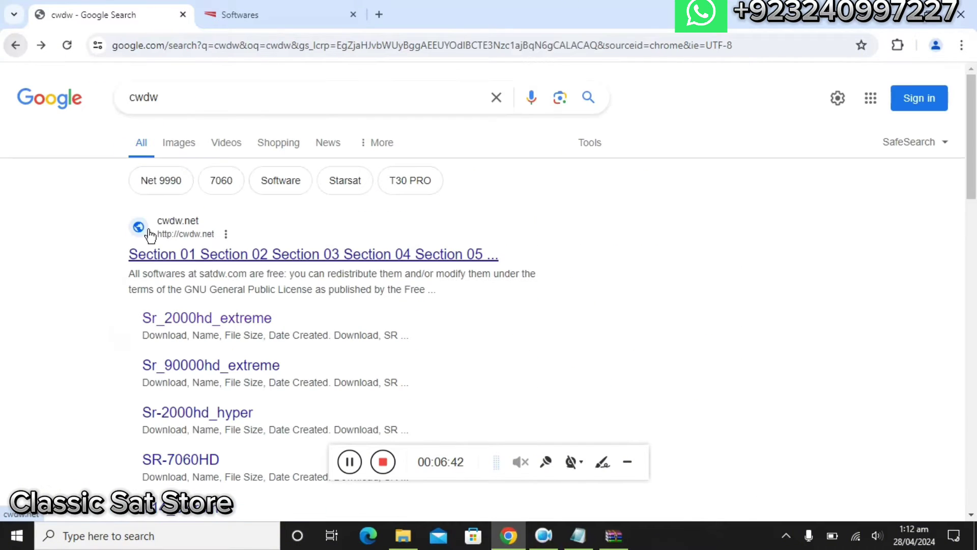
pyautogui.click(171, 224)
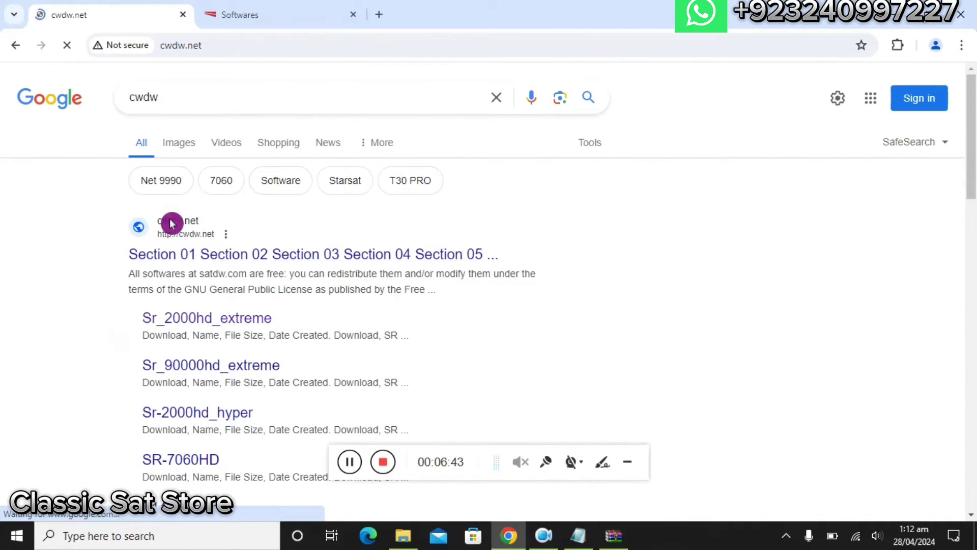
# Check the swdw.net results and METHOD notes, then return to the cwdw.net model list.
pyautogui.click(220, 6)
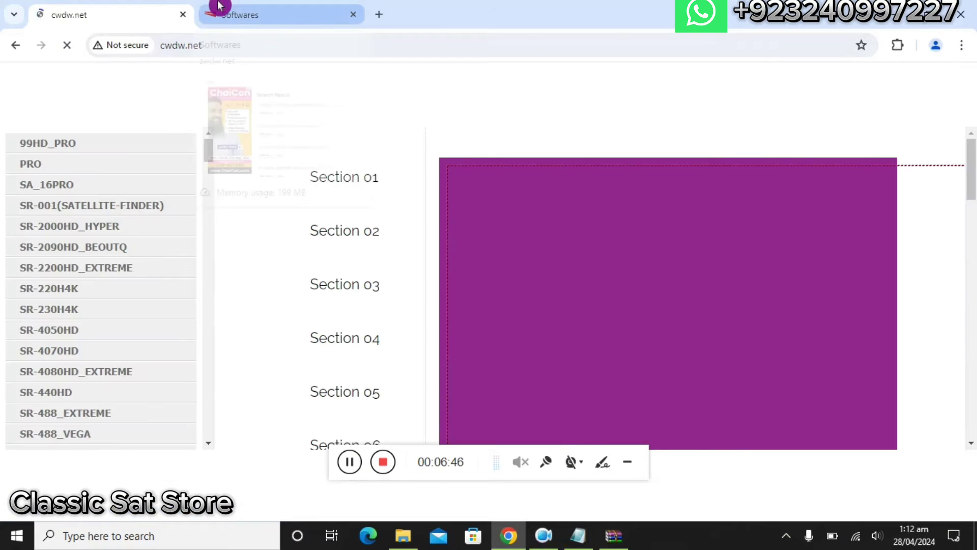
pyautogui.click(580, 537)
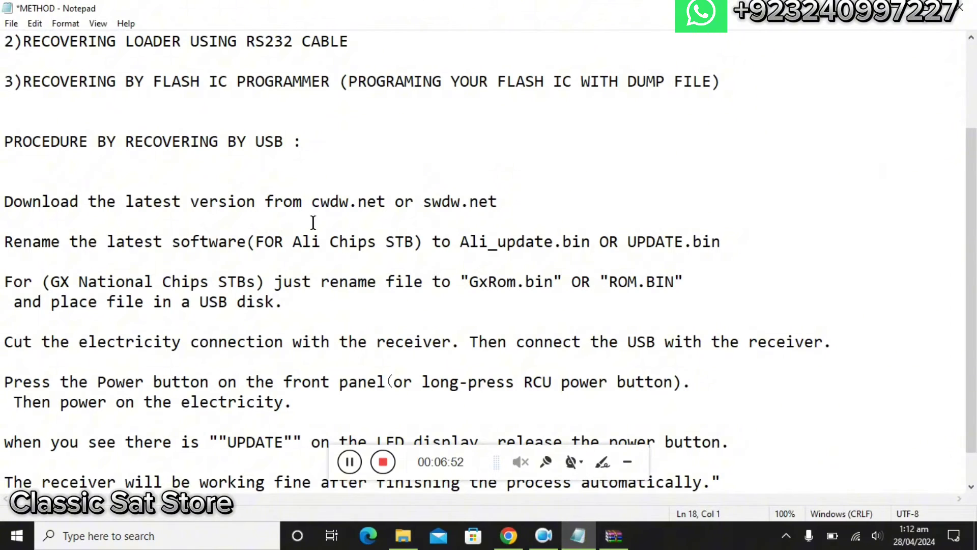
pyautogui.rightClick(509, 535)
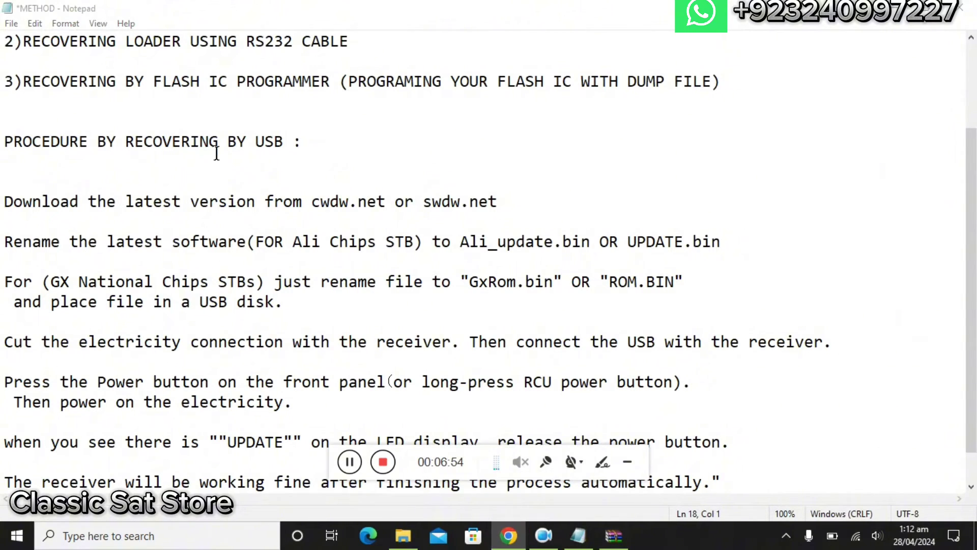
pyautogui.click(508, 535)
pyautogui.click(151, 12)
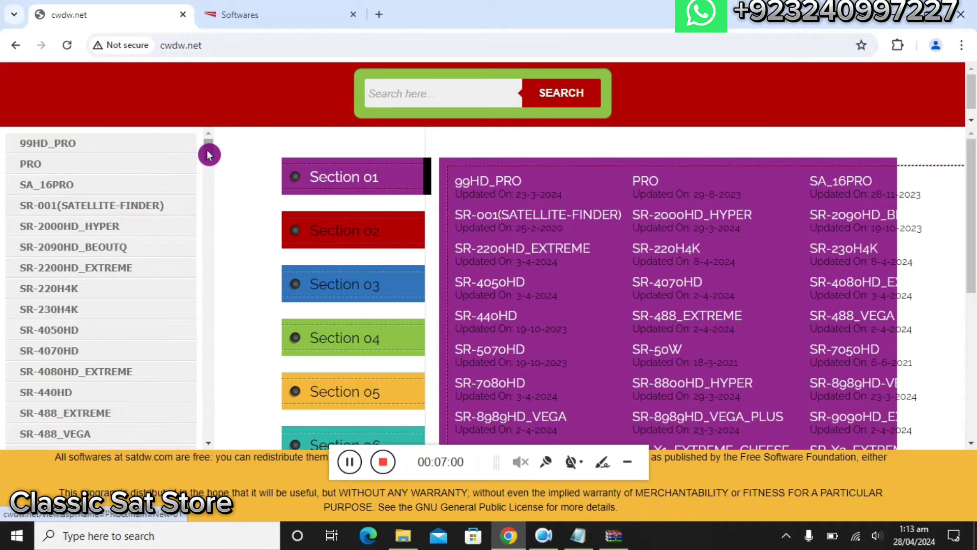
# Open the SR-200HD_EXTREME download list on cwdw.net and scroll through its file table.
pyautogui.moveTo(208, 154); pyautogui.dragTo(210, 196)
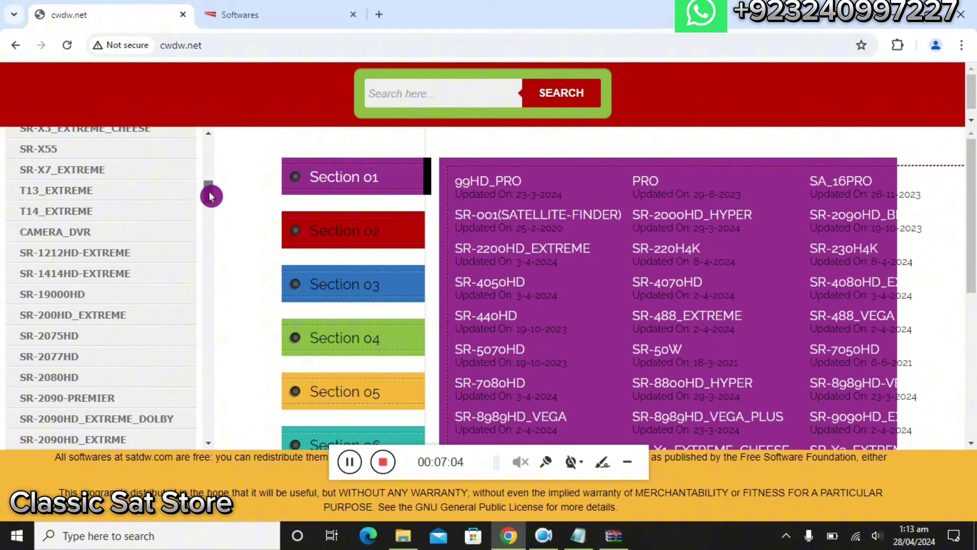
pyautogui.click(110, 319)
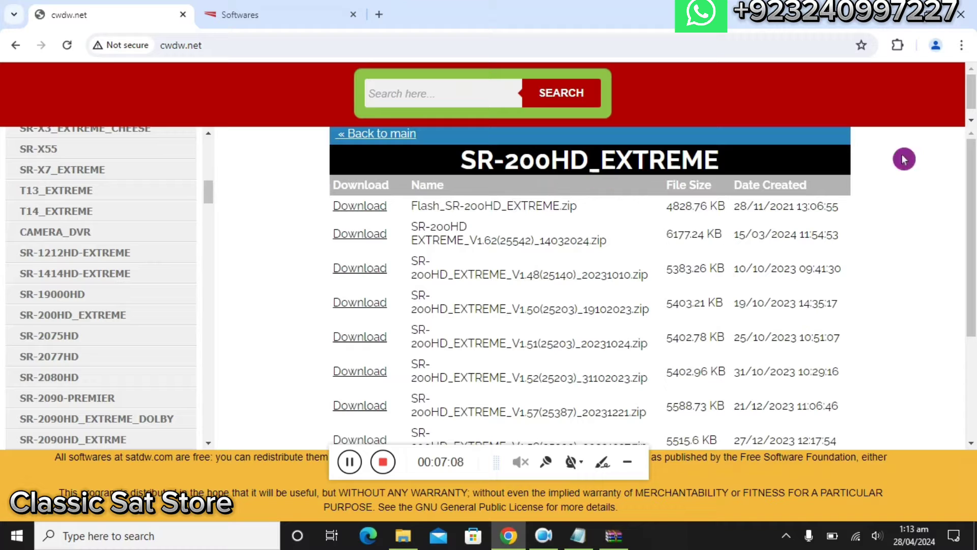
pyautogui.moveTo(972, 187); pyautogui.dragTo(972, 289)
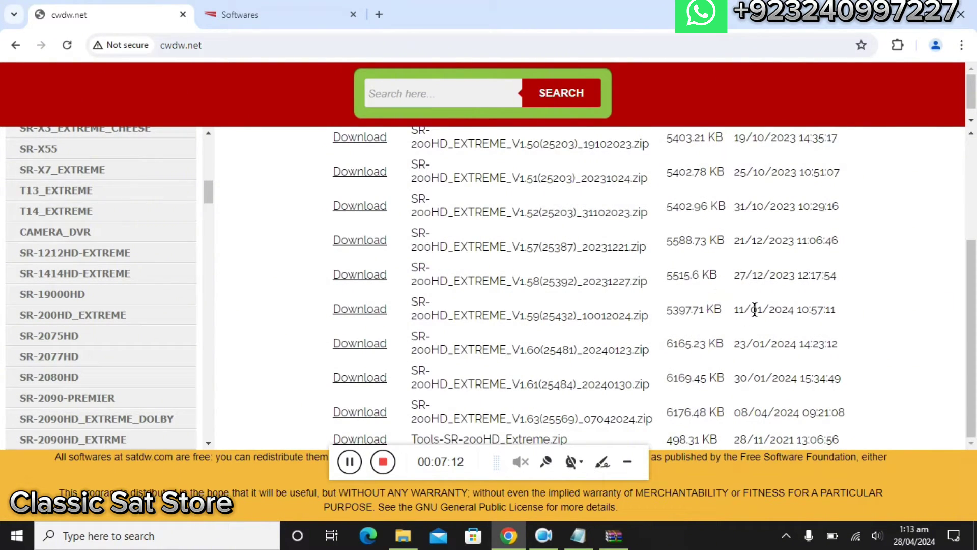
pyautogui.click(776, 303)
pyautogui.click(823, 331)
pyautogui.click(802, 393)
pyautogui.click(884, 378)
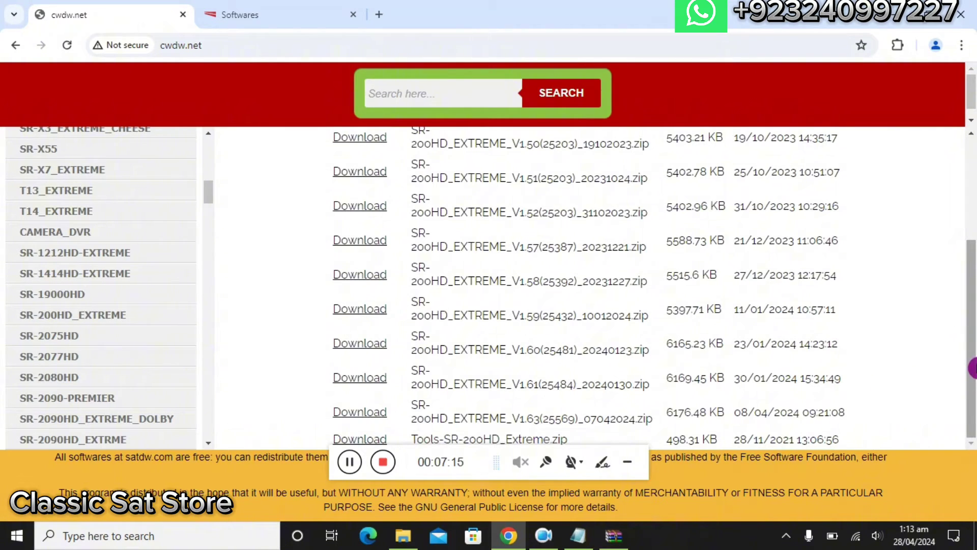
pyautogui.click(973, 367)
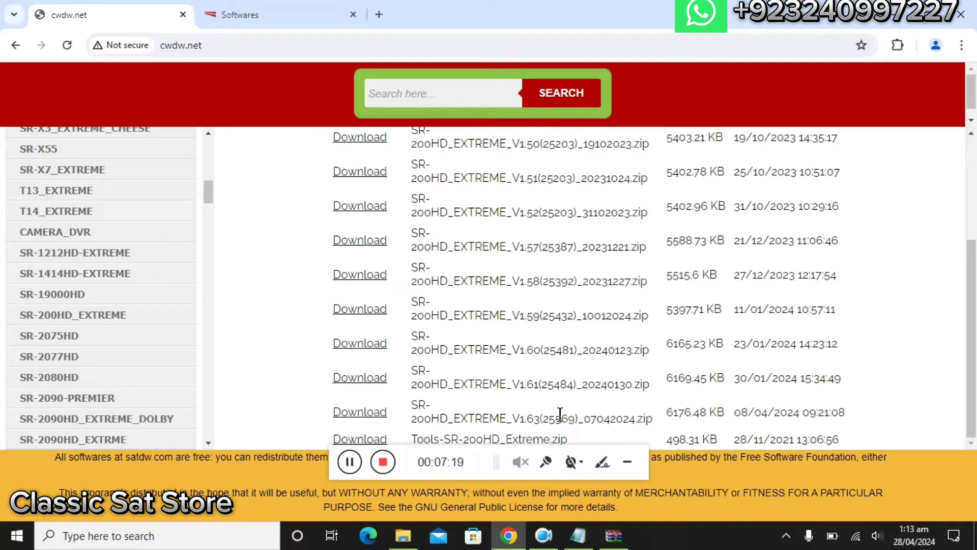
# Review the firmware builds up to V1.63, then switch to the swdw.net 200hd results.
pyautogui.moveTo(957, 290); pyautogui.dragTo(957, 189)
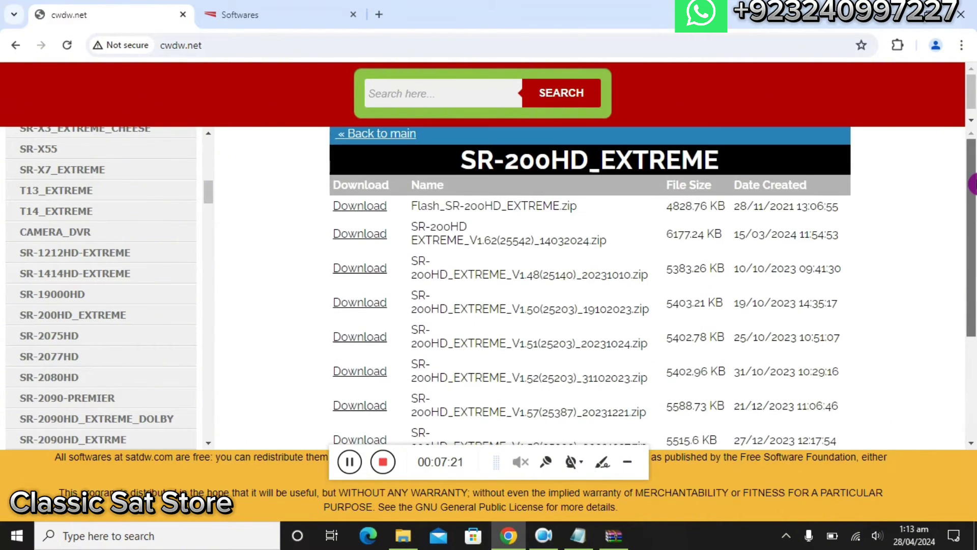
pyautogui.click(588, 204)
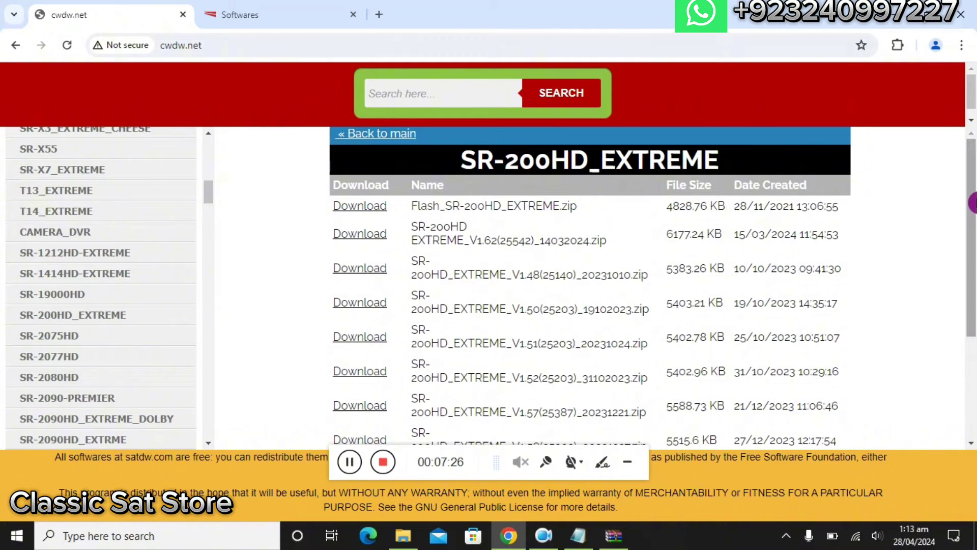
pyautogui.moveTo(972, 202); pyautogui.dragTo(972, 303)
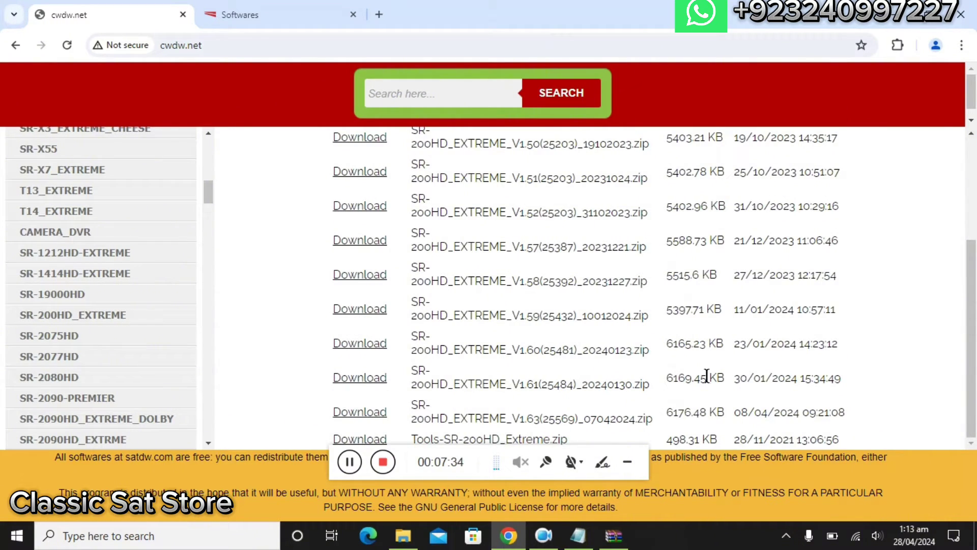
pyautogui.moveTo(972, 341); pyautogui.dragTo(920, 196)
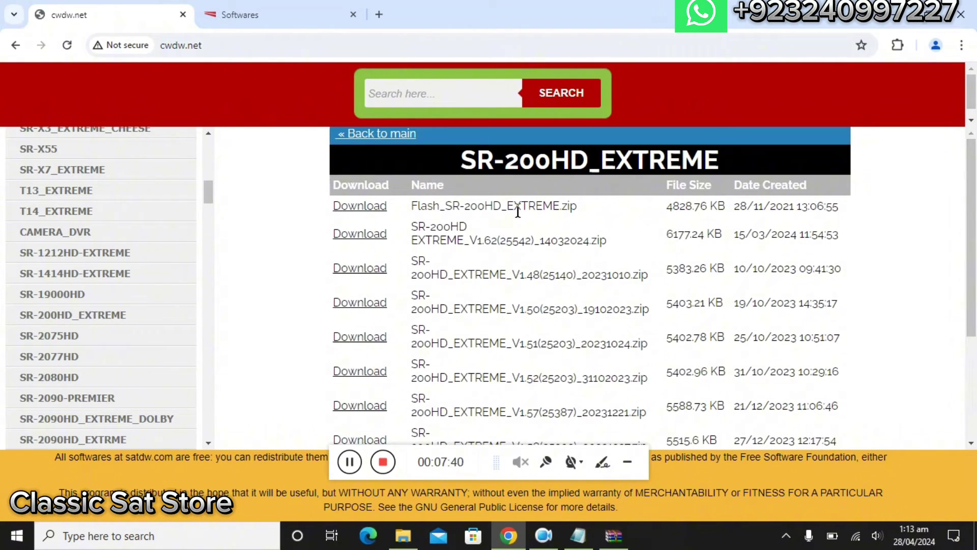
pyautogui.moveTo(972, 254); pyautogui.dragTo(972, 355)
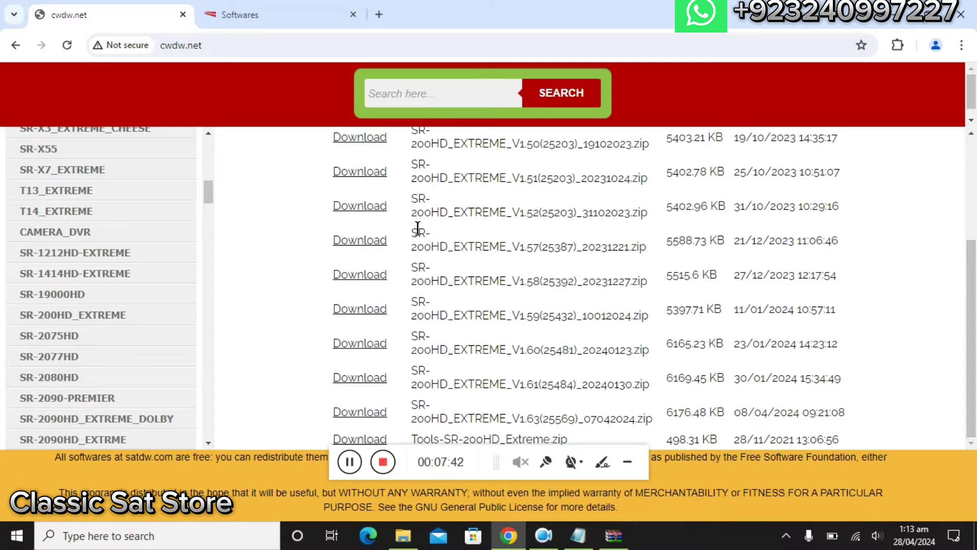
pyautogui.click(300, 11)
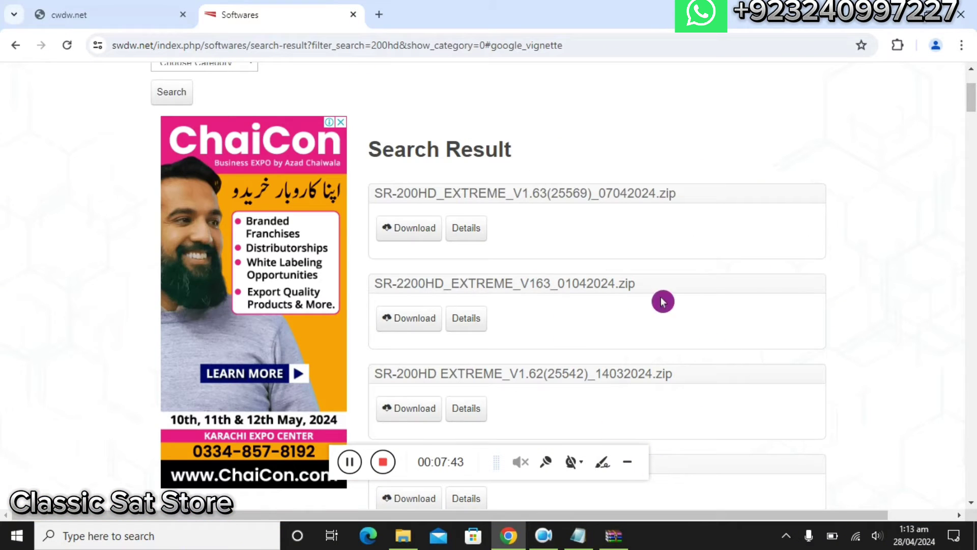
# Glance at Notepad's recent list, the Compressed downloads folder and the METHOD notes, then show the desktop.
pyautogui.rightClick(579, 535)
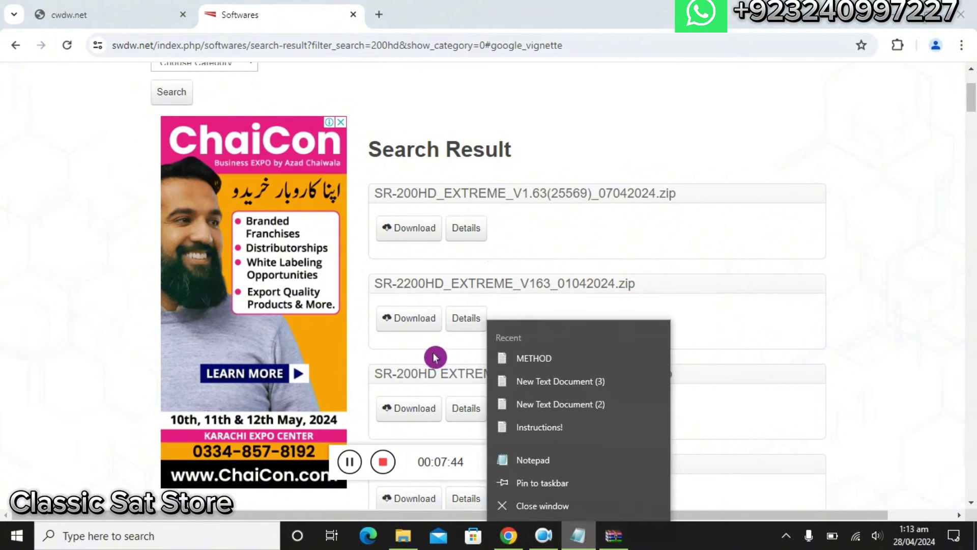
pyautogui.click(900, 277)
pyautogui.moveTo(971, 97); pyautogui.dragTo(971, 77)
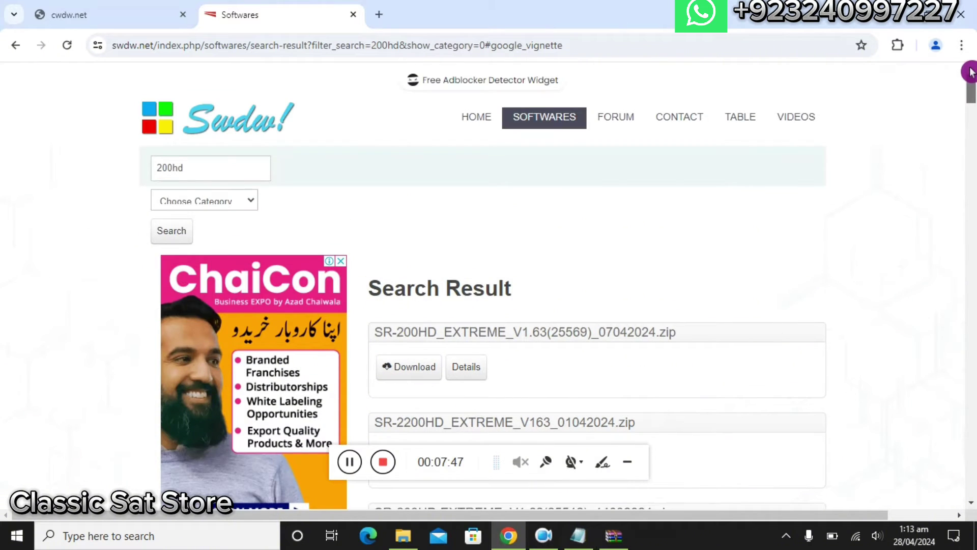
pyautogui.click(200, 161)
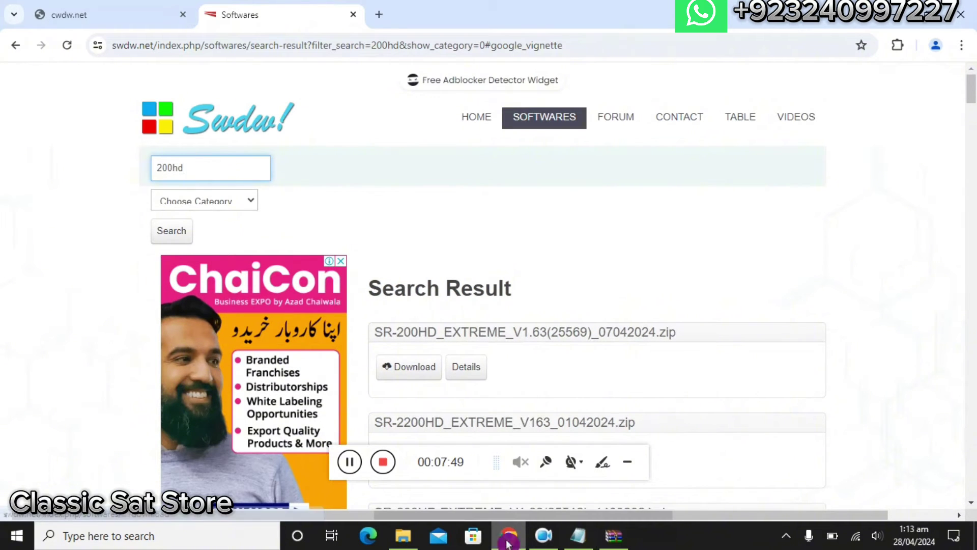
pyautogui.click(412, 543)
pyautogui.click(412, 544)
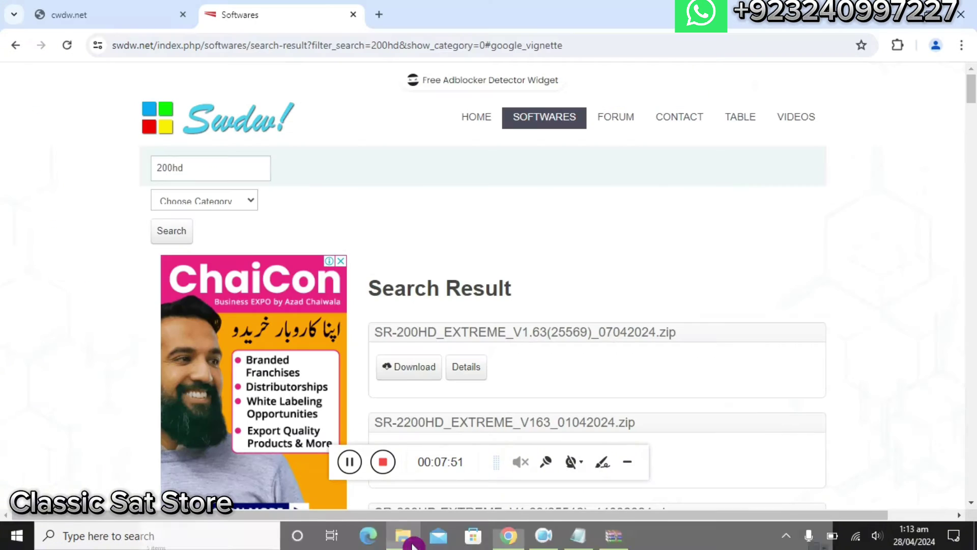
pyautogui.hotkey('alt', 'Tab')
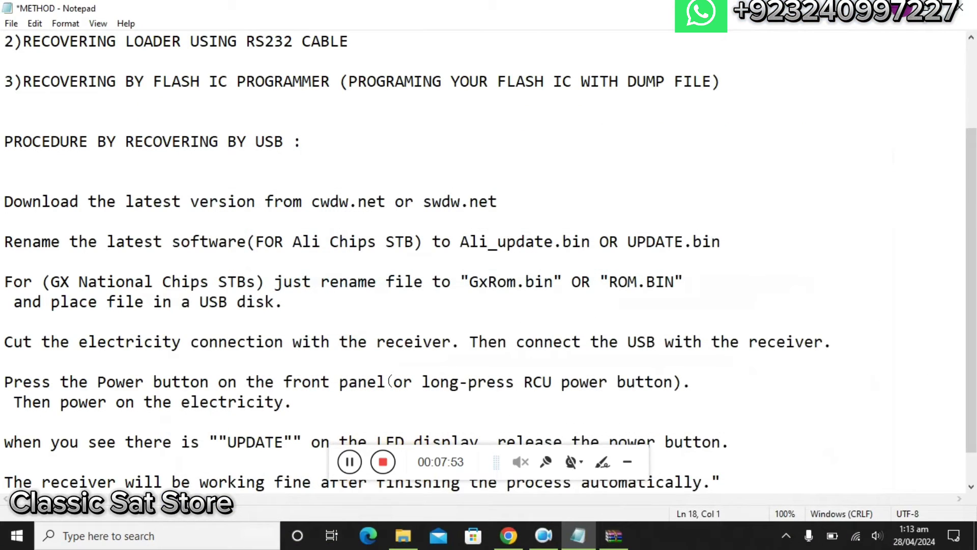
pyautogui.press('super+d')
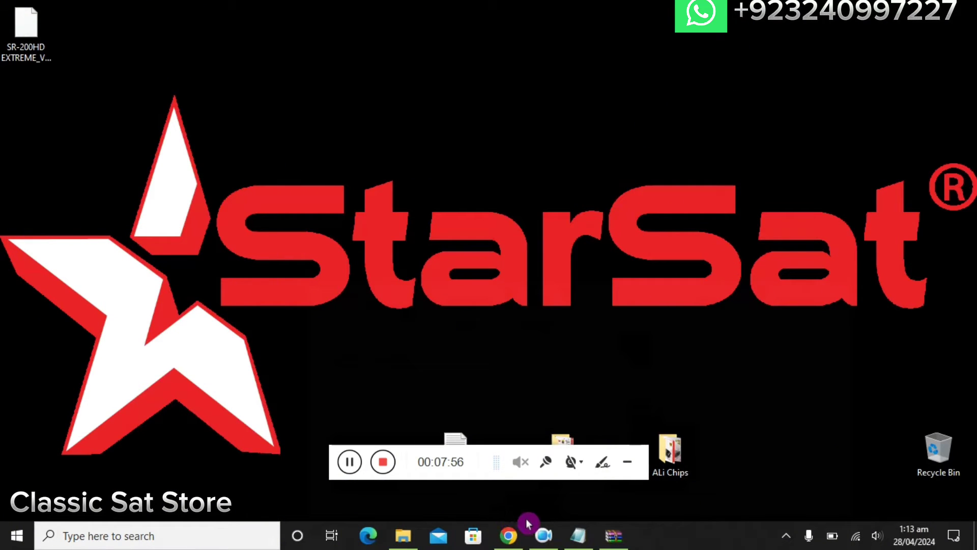
# Check the Gx Chips folder for chip models, then clear 200hd from the swdw.net search box.
pyautogui.doubleClick(565, 436)
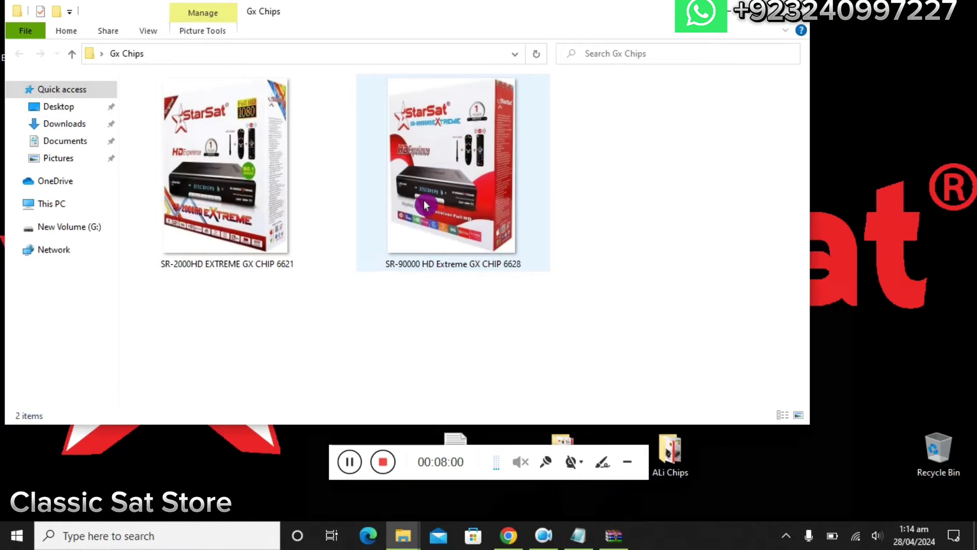
pyautogui.click(514, 539)
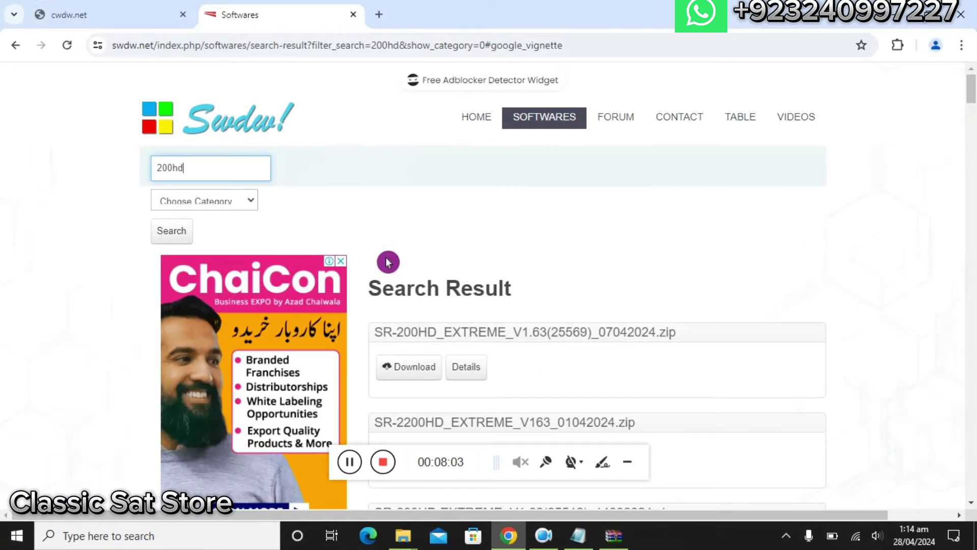
pyautogui.click(210, 165)
pyautogui.hotkey('ctrl', 'a')
pyautogui.press('BackSpace')
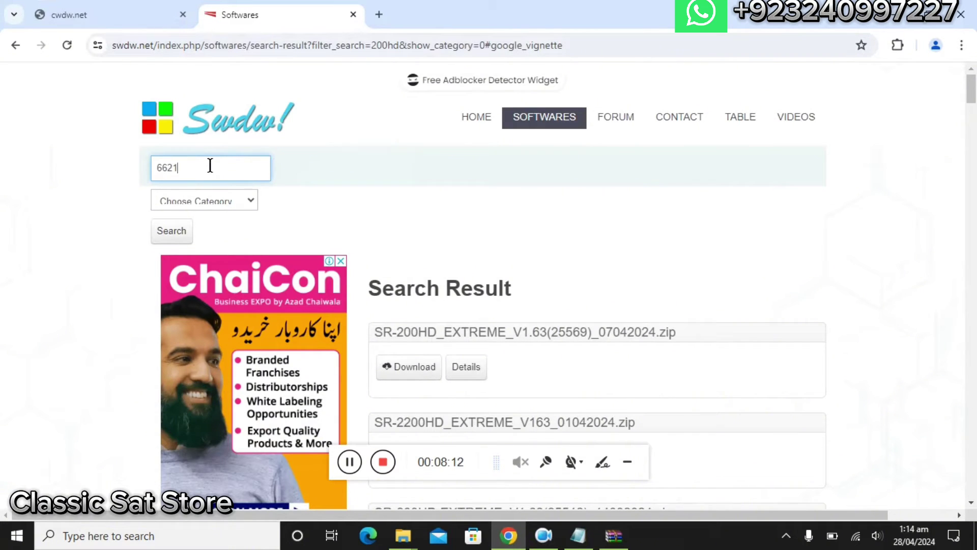
# Search swdw.net for 6621, then replace the term with 6628 and search again.
pyautogui.click(172, 233)
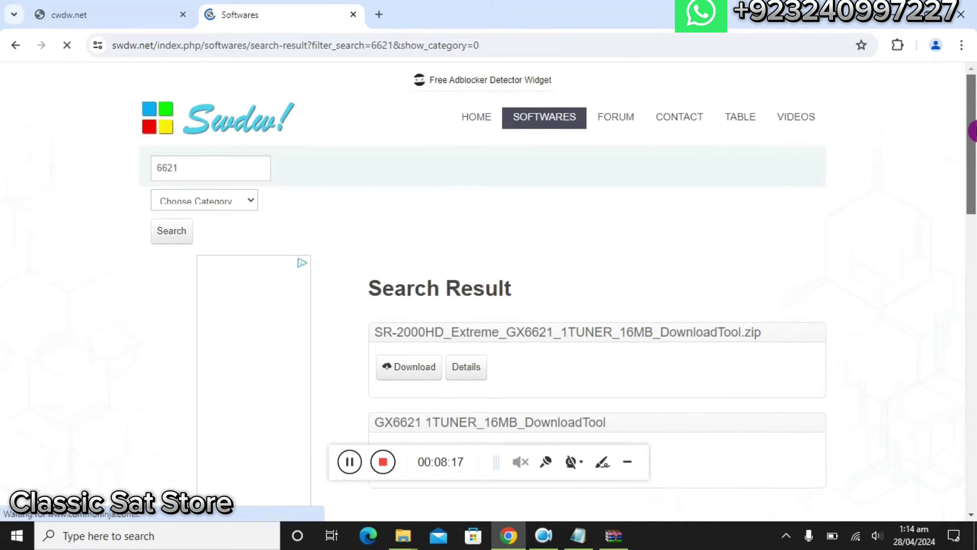
pyautogui.scroll(-3, 972, 184)
pyautogui.moveTo(972, 184); pyautogui.dragTo(972, 133)
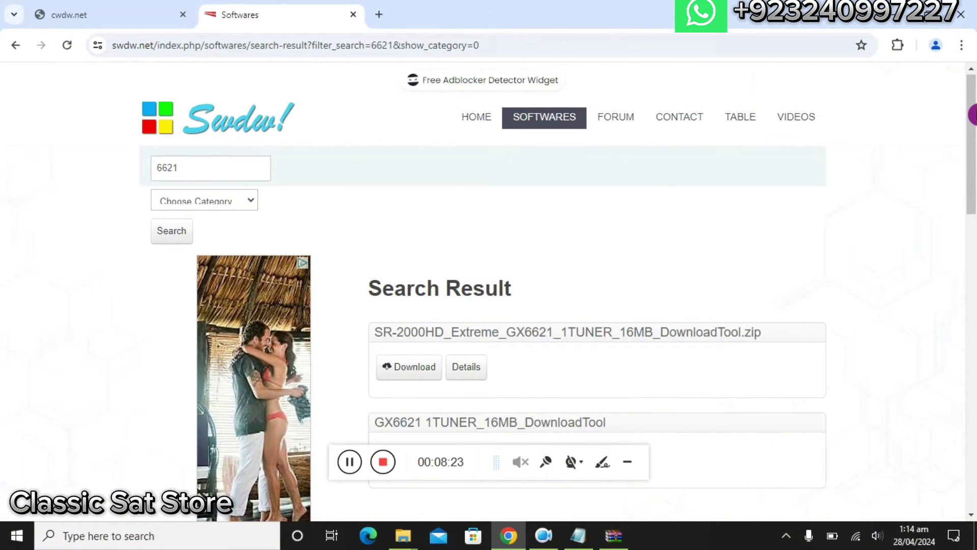
pyautogui.click(212, 162)
pyautogui.press('BackSpace')
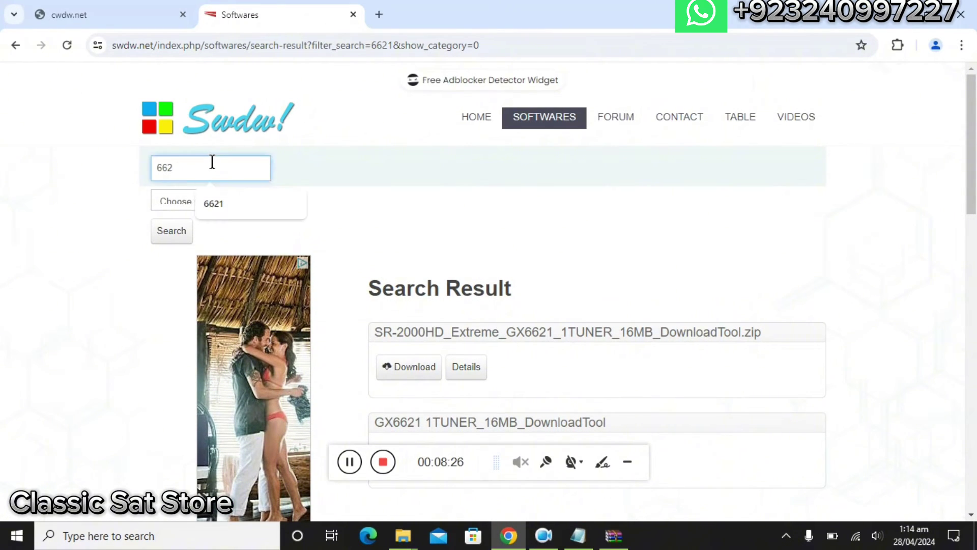
pyautogui.press('BackSpace')
pyautogui.press('BackSpace')
pyautogui.press('BackSpace')
pyautogui.write('6628')
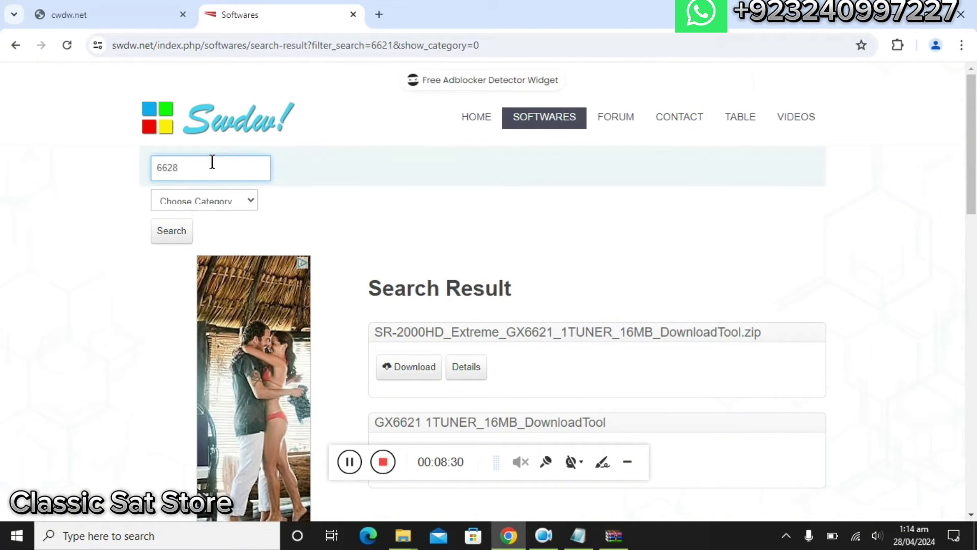
pyautogui.press('Return')
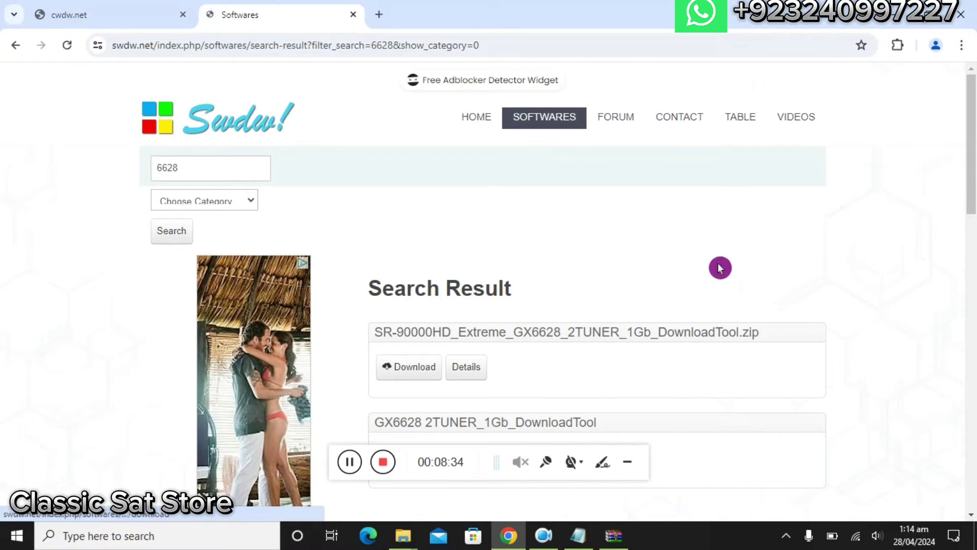
# Look over the GX6628 2TUNER 1Gb results and bring up the Compressed downloads folder.
pyautogui.moveTo(972, 157); pyautogui.dragTo(972, 218)
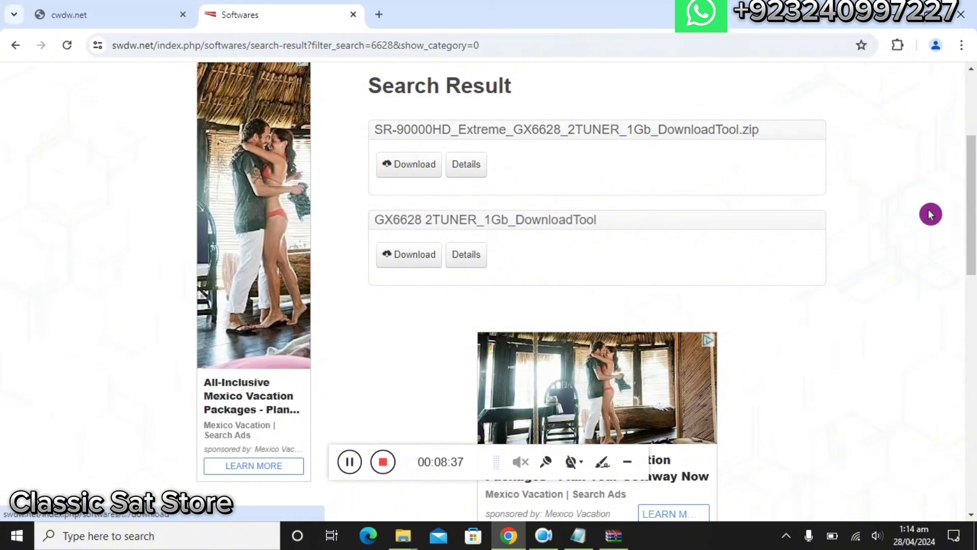
pyautogui.moveTo(972, 213); pyautogui.dragTo(971, 160)
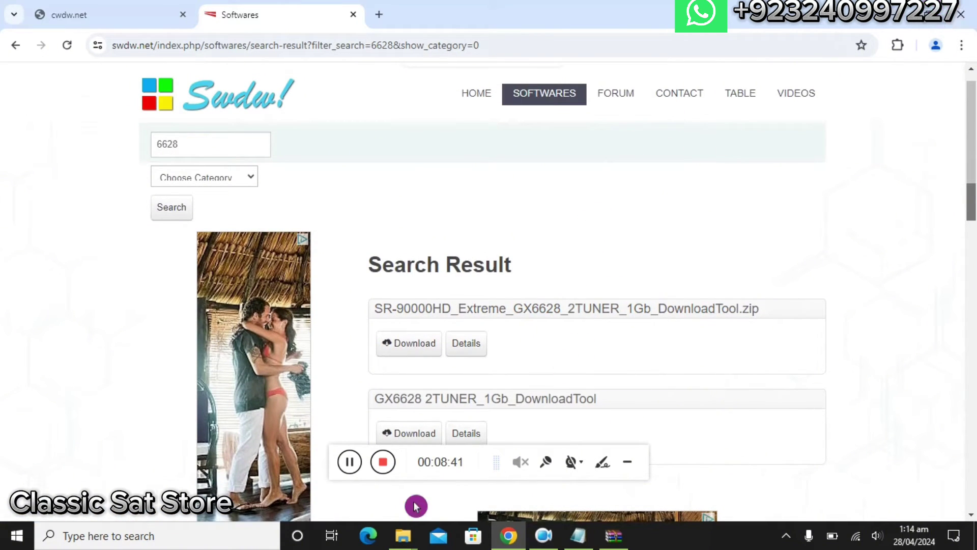
pyautogui.moveTo(404, 533)
pyautogui.click(346, 461)
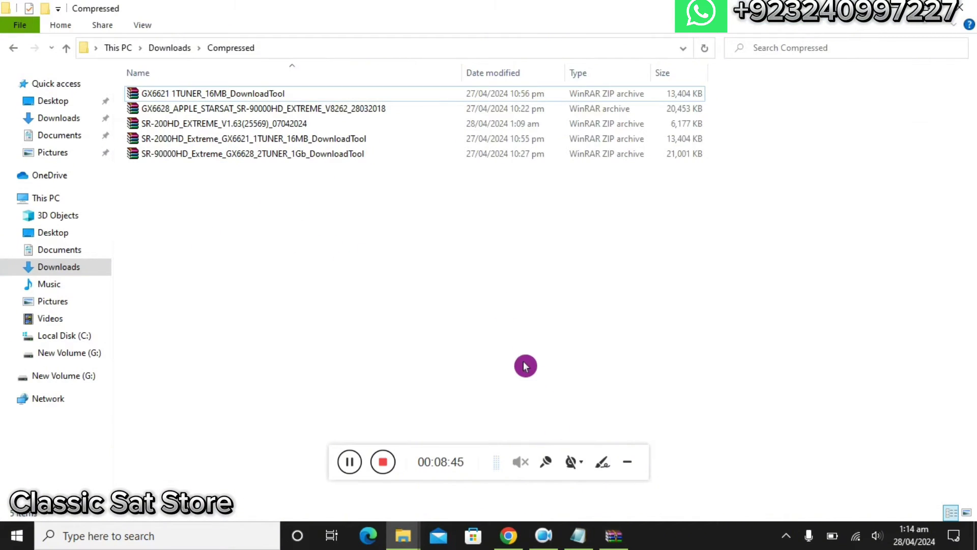
# Glance at the METHOD notes, minimise the Gx Chips folder and select the SR-200HD_EXTREME_V1.63 .bin file.
pyautogui.click(588, 540)
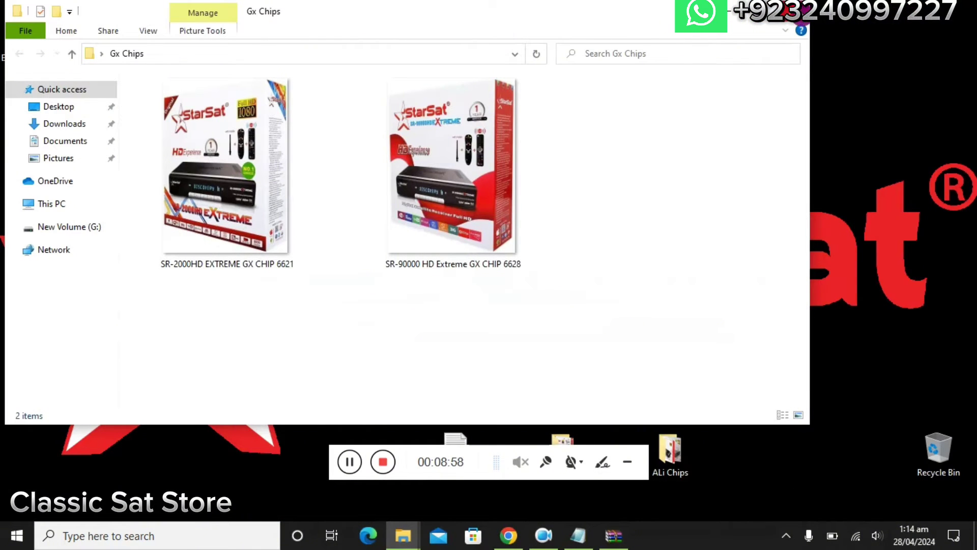
pyautogui.click(403, 535)
pyautogui.click(32, 24)
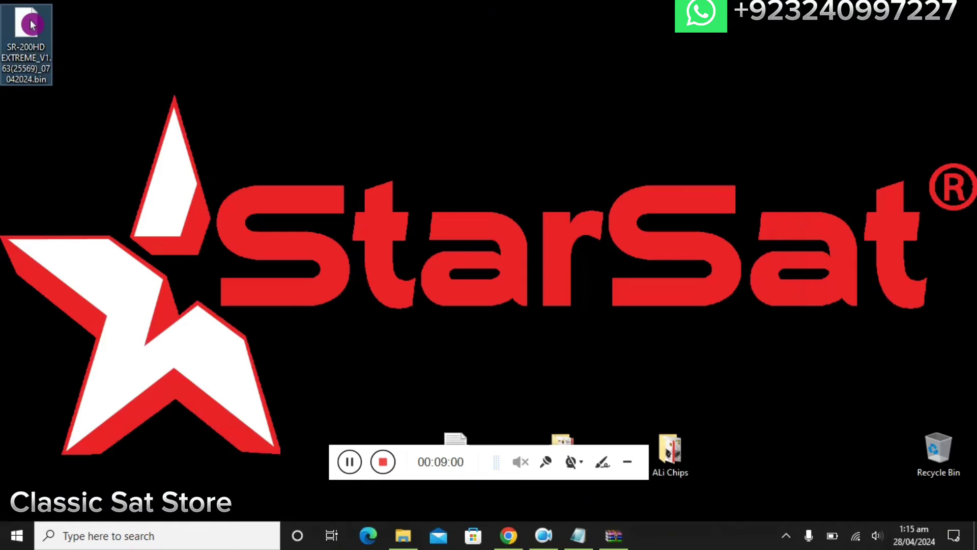
# Rename the SR-200HD_EXTREME_V1.63 firmware file to ALI_UPDATE.bin, then return to the METHOD notes.
pyautogui.rightClick(32, 25)
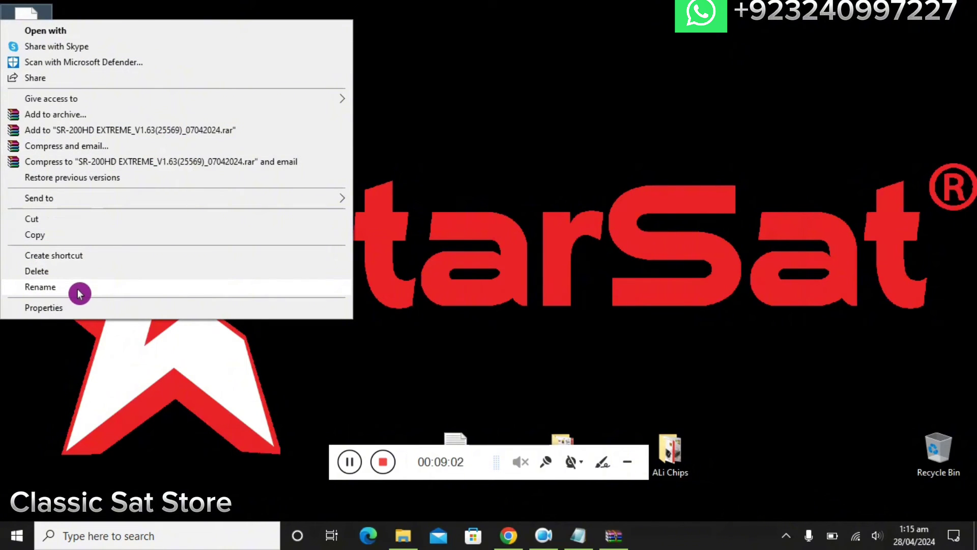
pyautogui.click(40, 287)
pyautogui.press('BackSpace')
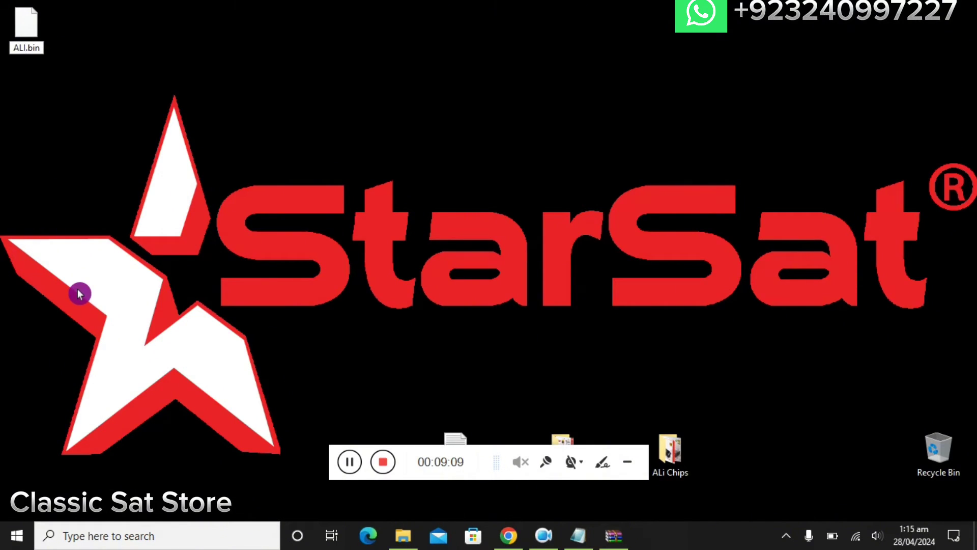
pyautogui.write('_UPDATE')
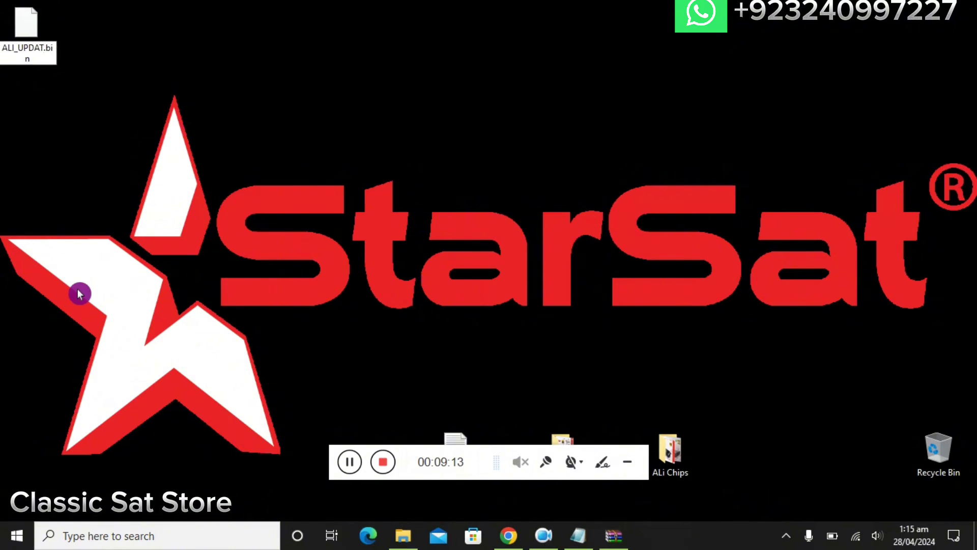
pyautogui.press('Return')
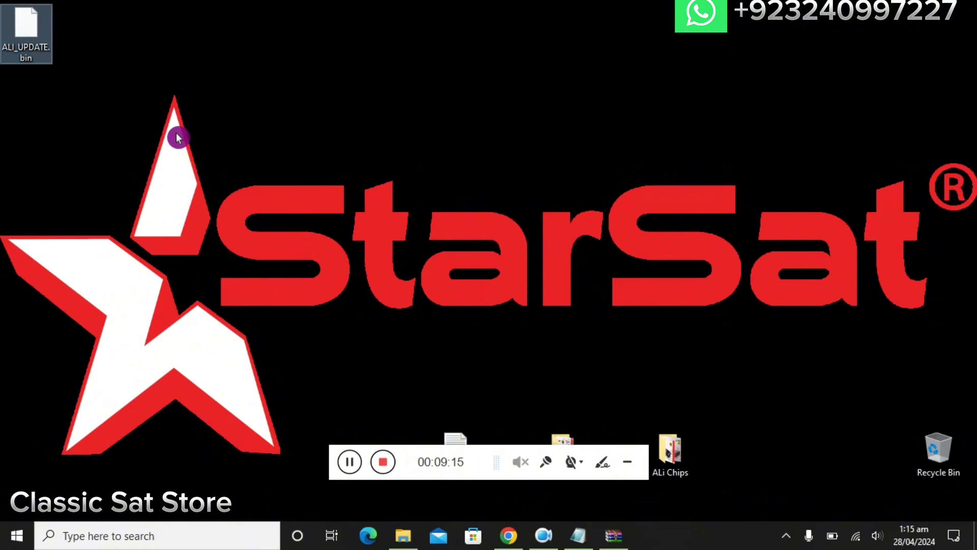
pyautogui.click(585, 545)
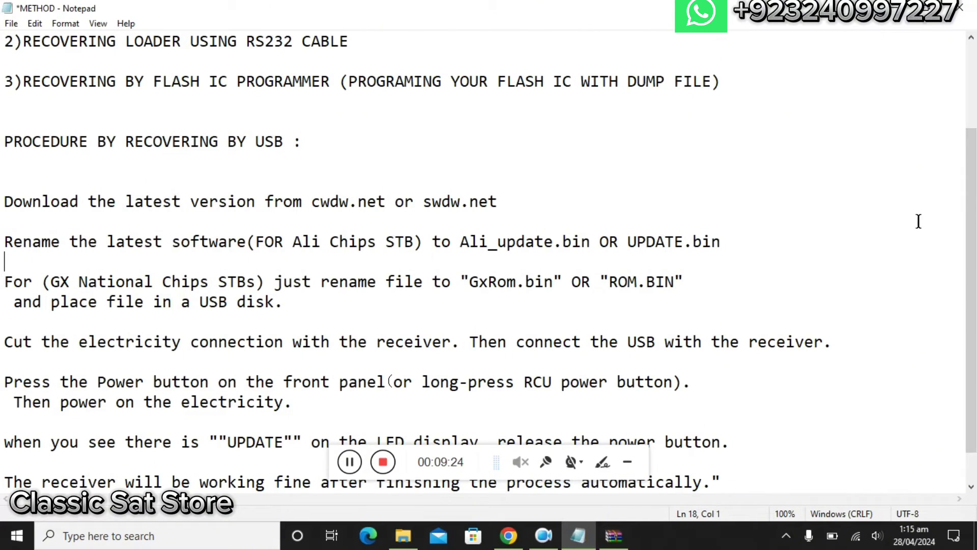
# Scroll the METHOD notes, then bring back the swdw.net 6628 search results.
pyautogui.moveTo(971, 211); pyautogui.dragTo(971, 239)
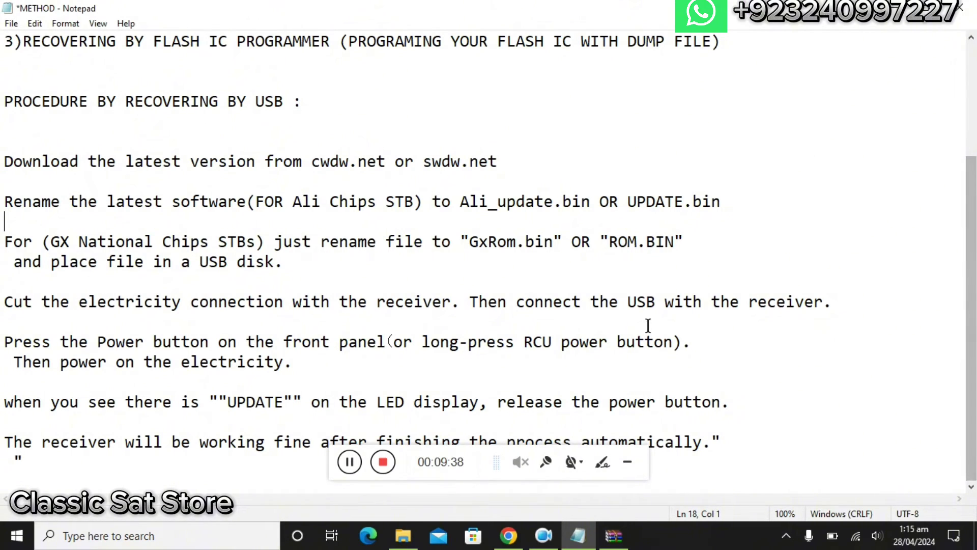
pyautogui.click(509, 543)
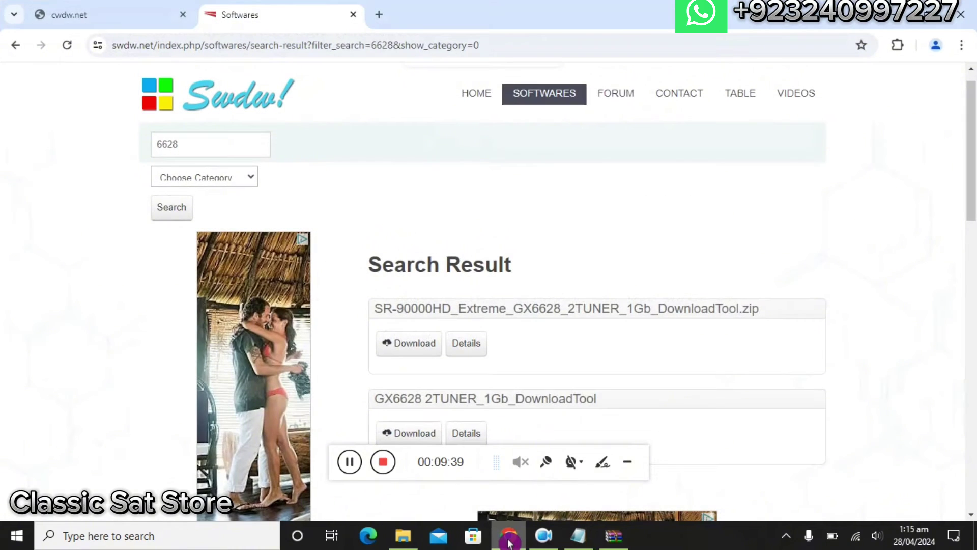
# Open the GX6621 1TUNER_16MB_DownloadTool archive from Compressed and select GxRom.bin in its GX6621 folder.
pyautogui.click(413, 544)
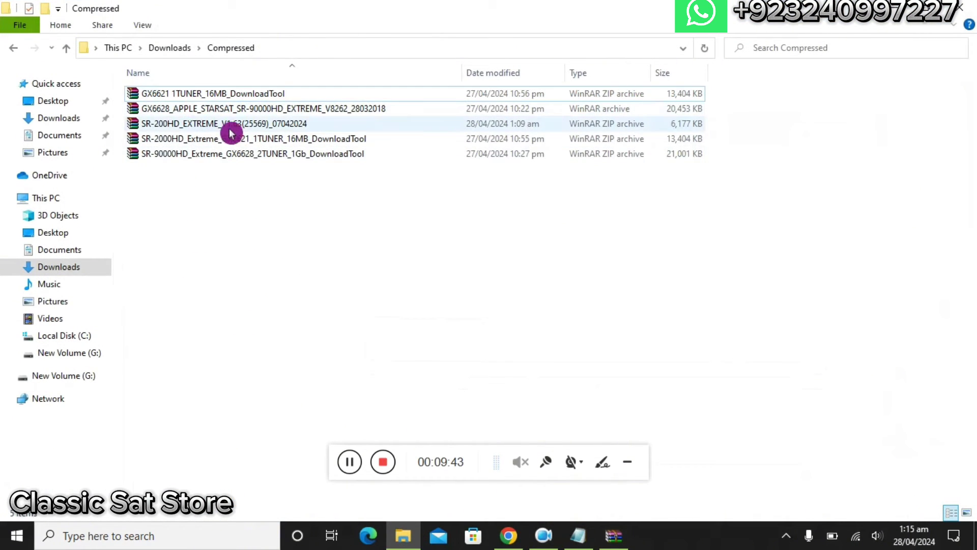
pyautogui.doubleClick(249, 92)
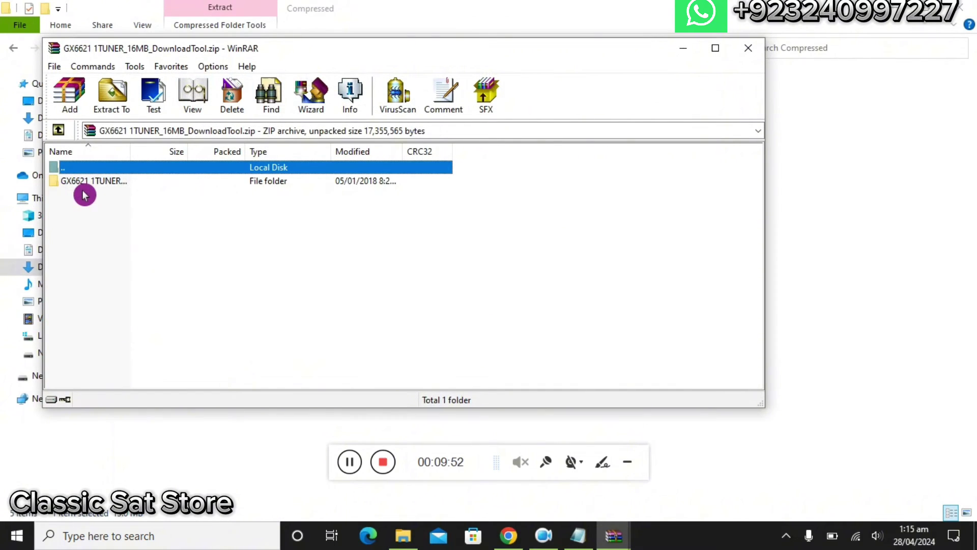
pyautogui.doubleClick(92, 182)
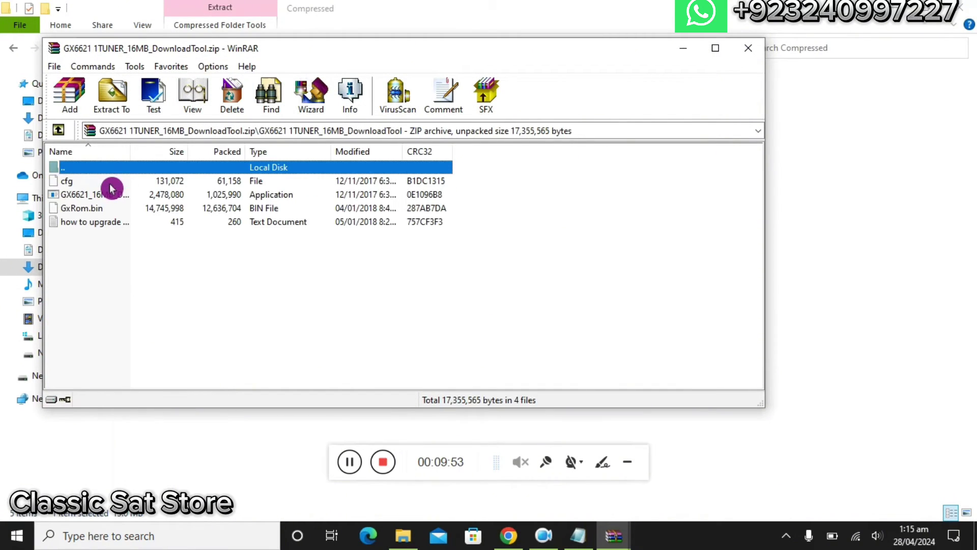
pyautogui.click(96, 211)
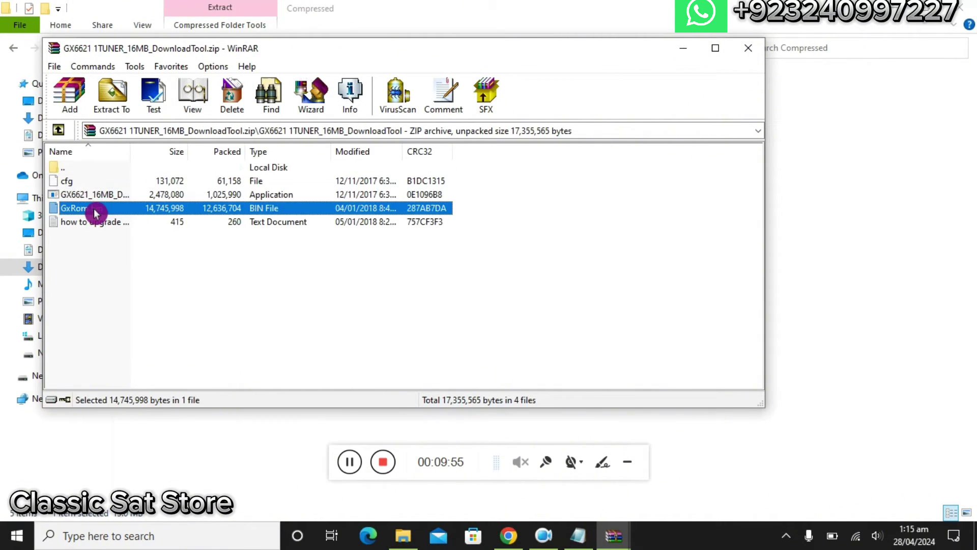
# Extract GxRom.bin to the Desktop and close the archive.
pyautogui.click(111, 96)
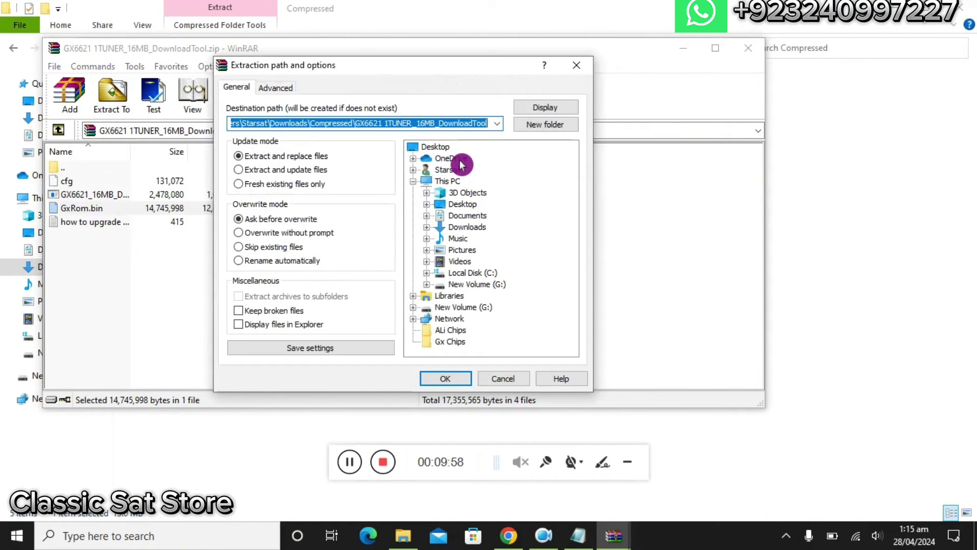
pyautogui.click(472, 203)
pyautogui.click(443, 377)
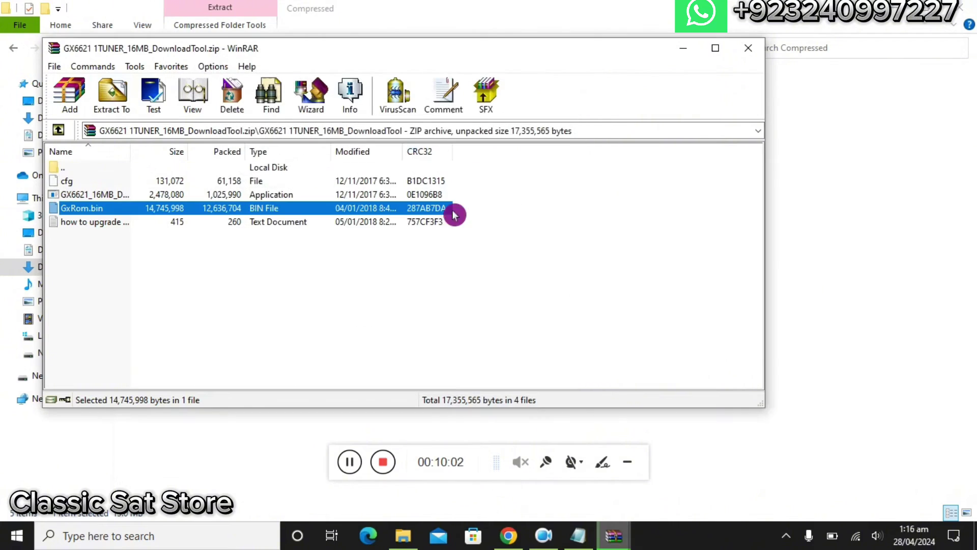
pyautogui.click(752, 51)
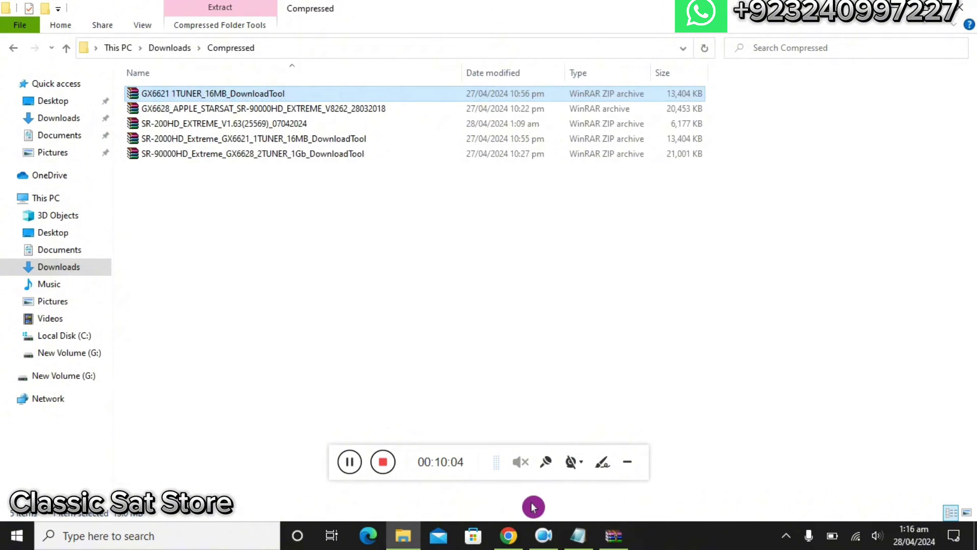
pyautogui.click(492, 271)
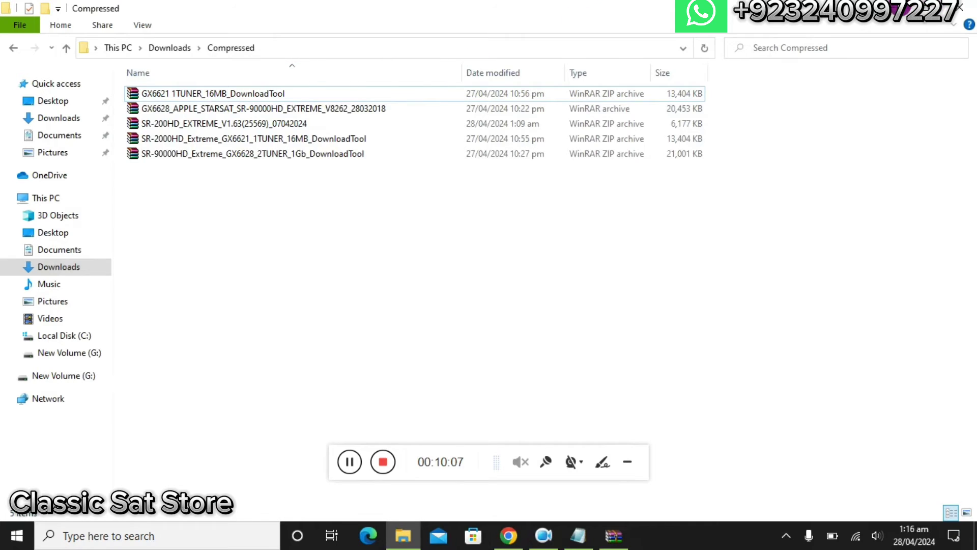
# Confirm in Properties that GxRom.bin sits on the Desktop at 14.0 MB, then return to the METHOD notes.
pyautogui.hotkey('alt', 'Tab')
pyautogui.hotkey('alt', 'Tab')
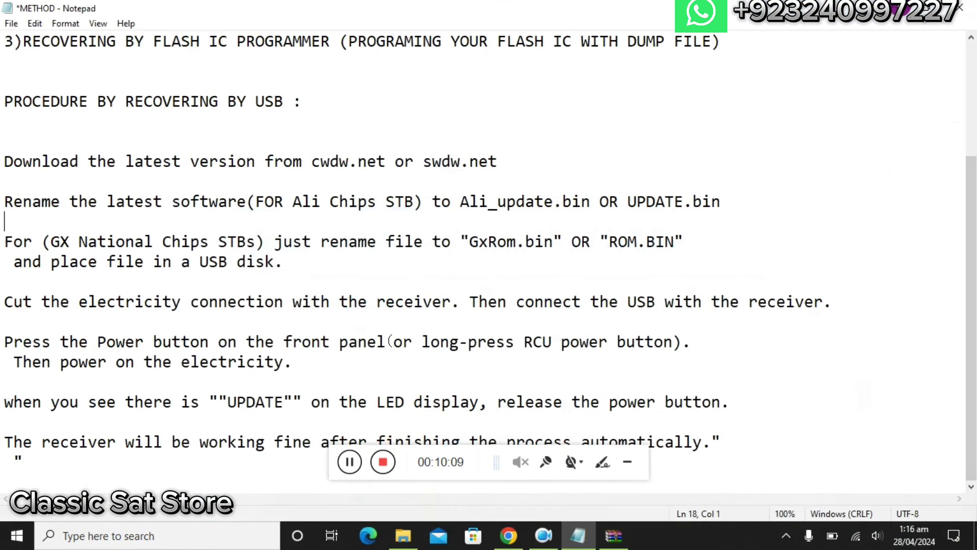
pyautogui.press('super+d')
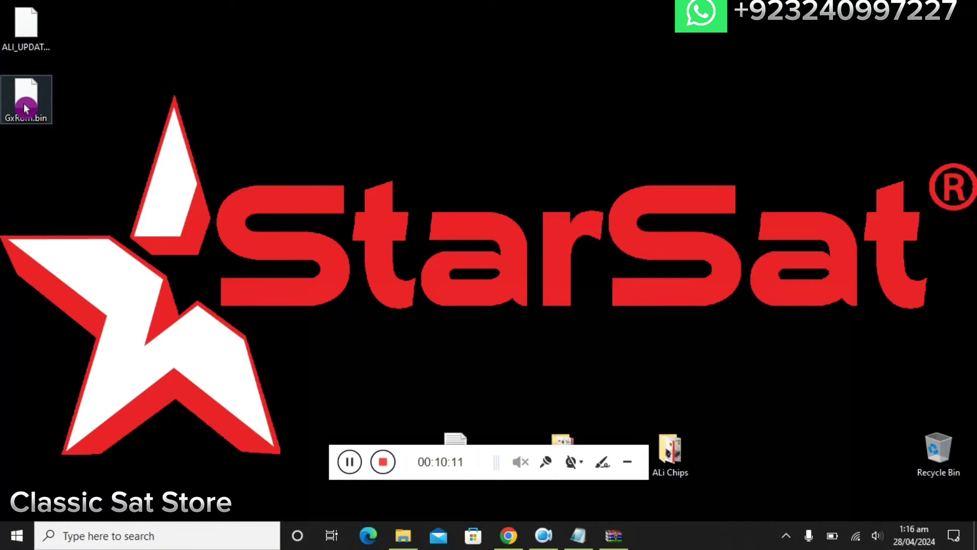
pyautogui.rightClick(24, 104)
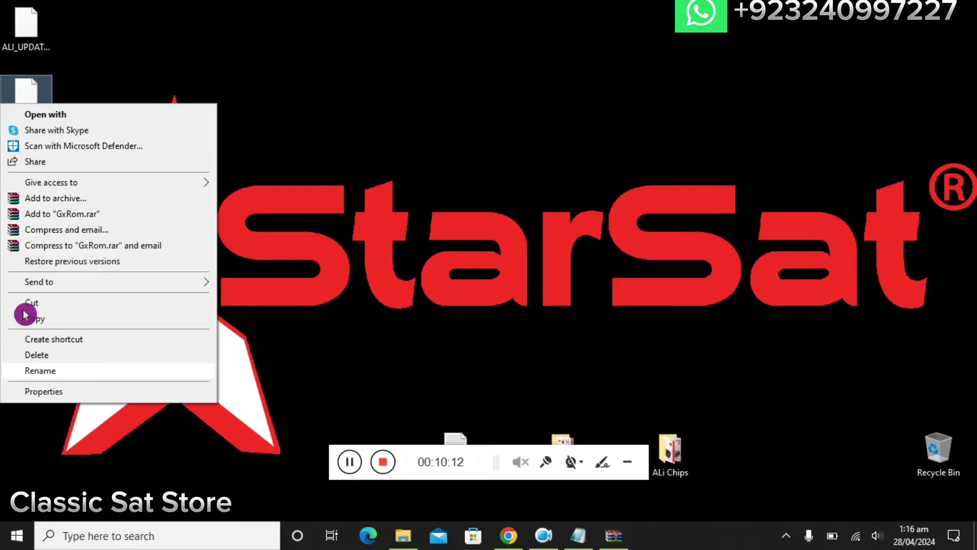
pyautogui.click(44, 392)
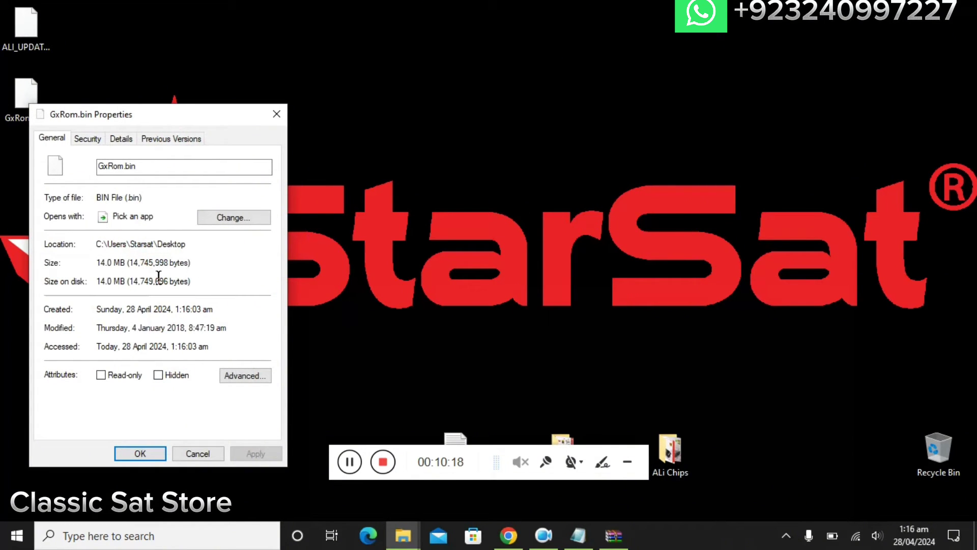
pyautogui.click(277, 114)
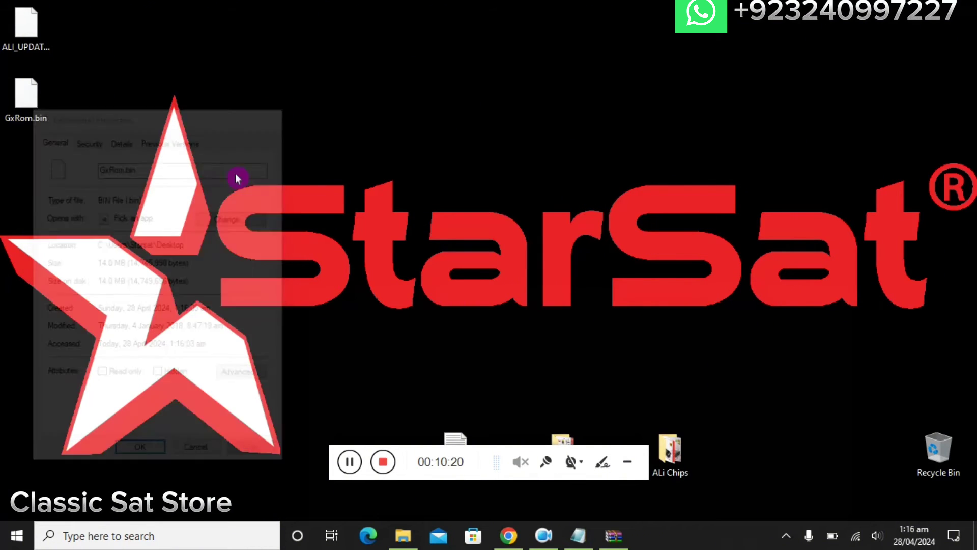
pyautogui.click(583, 535)
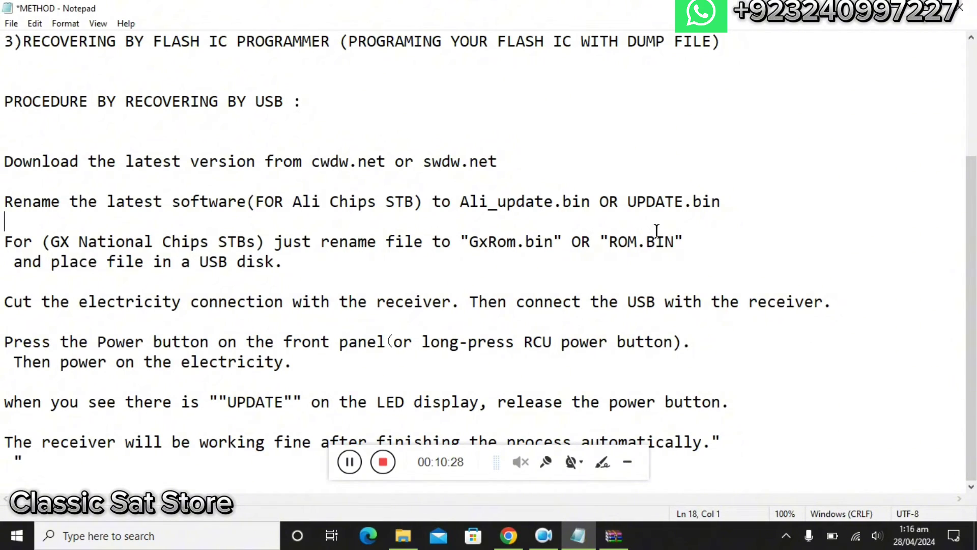
# Highlight the 'GxRom.bin' file name in the METHOD notes, then minimise Notepad to show the desktop.
pyautogui.moveTo(466, 243); pyautogui.dragTo(574, 248)
pyautogui.click(500, 258)
pyautogui.click(349, 463)
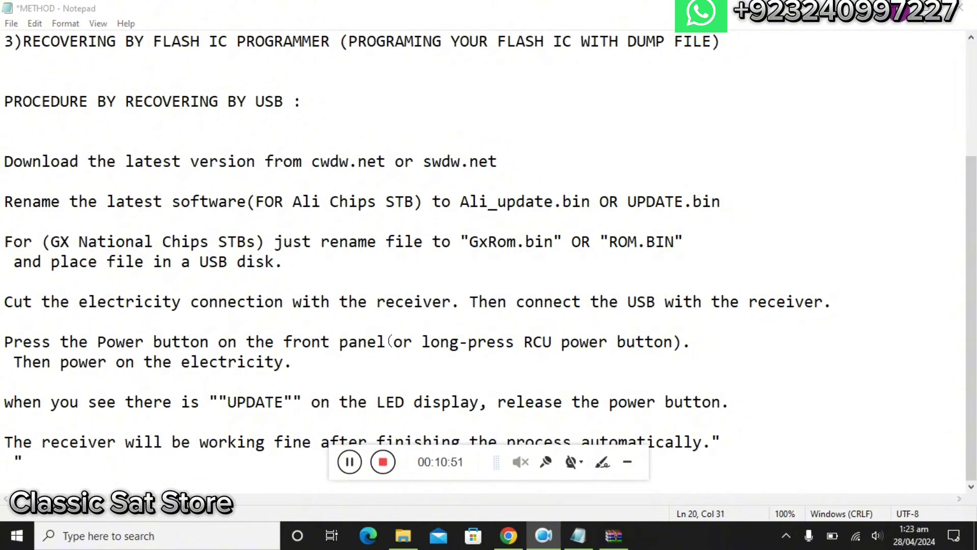
pyautogui.click(912, 8)
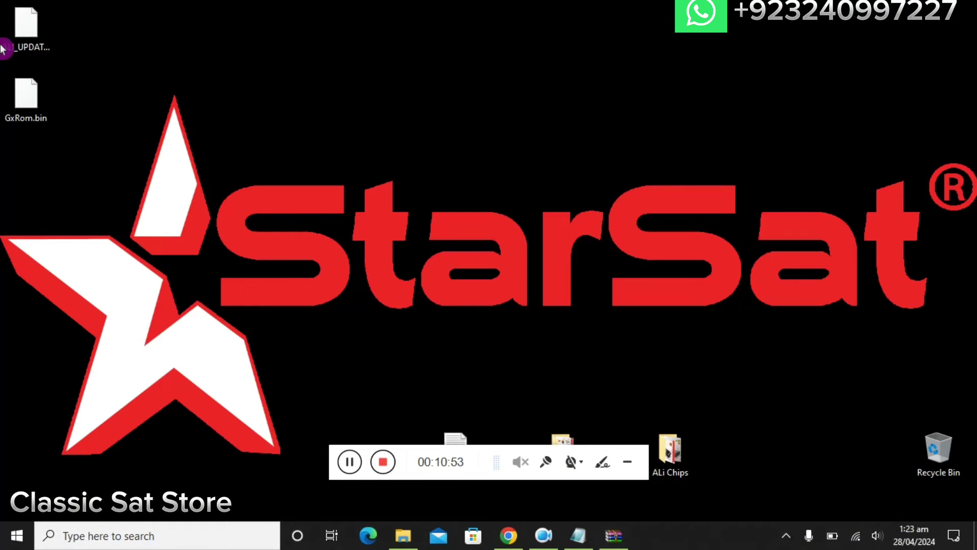
# Copy ALI_UPDATE.bin from the desktop into the empty USB (D:) drive, then return to the notes.
pyautogui.rightClick(40, 28)
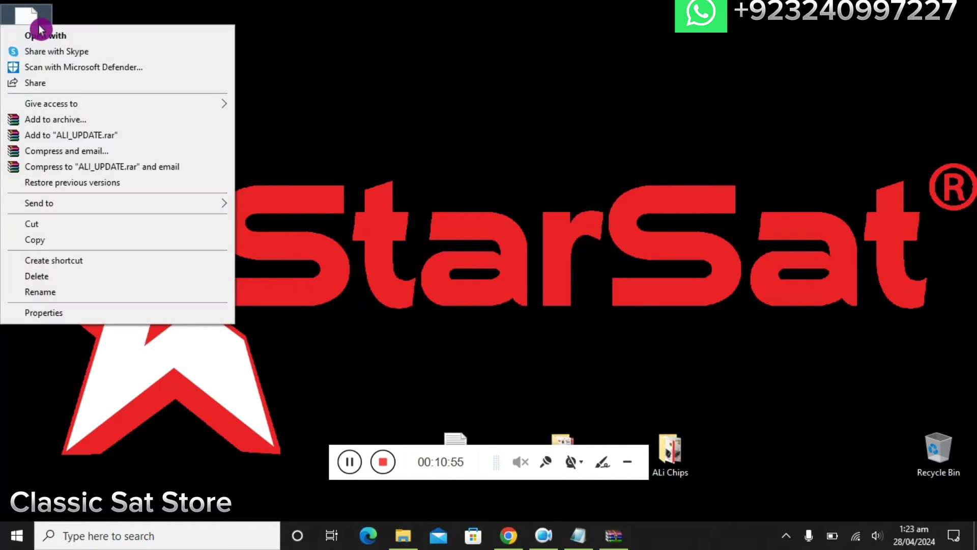
pyautogui.click(48, 239)
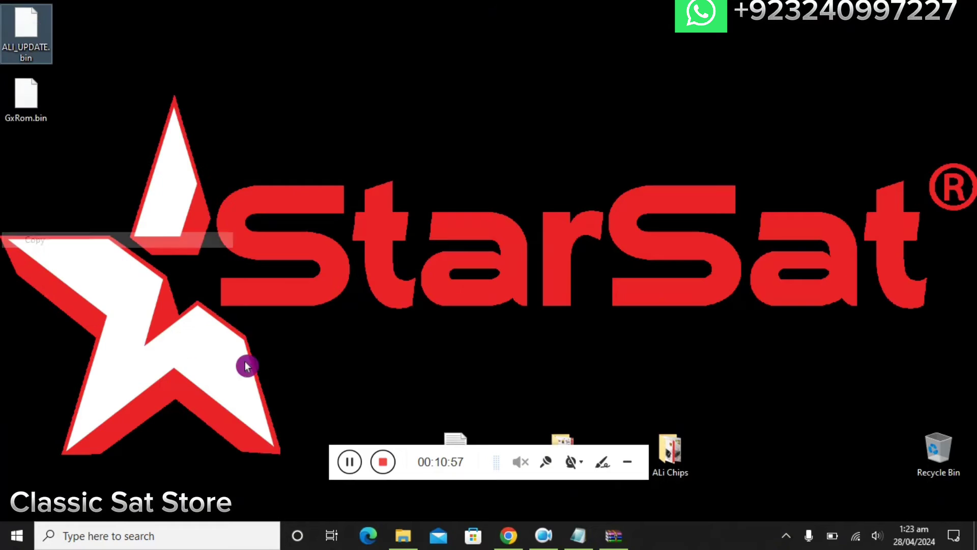
pyautogui.click(403, 535)
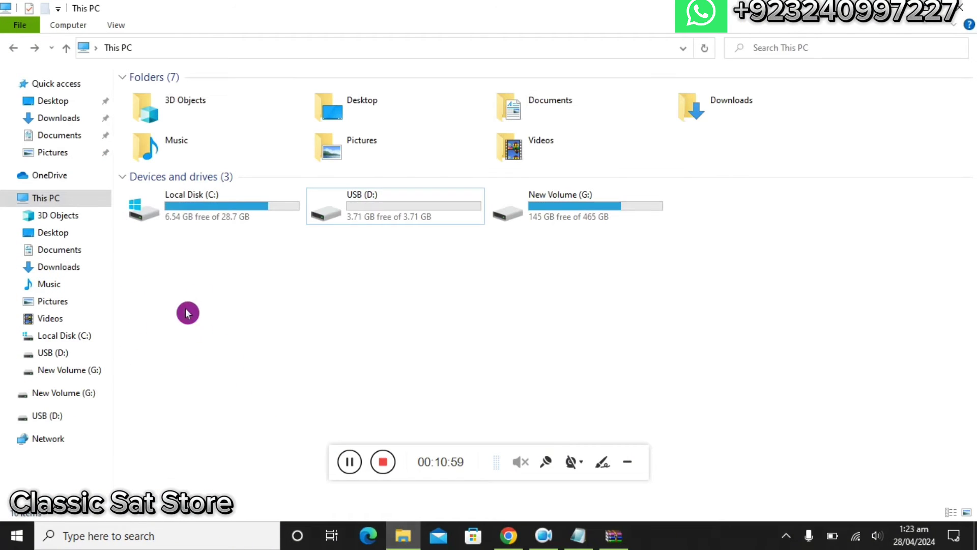
pyautogui.doubleClick(411, 210)
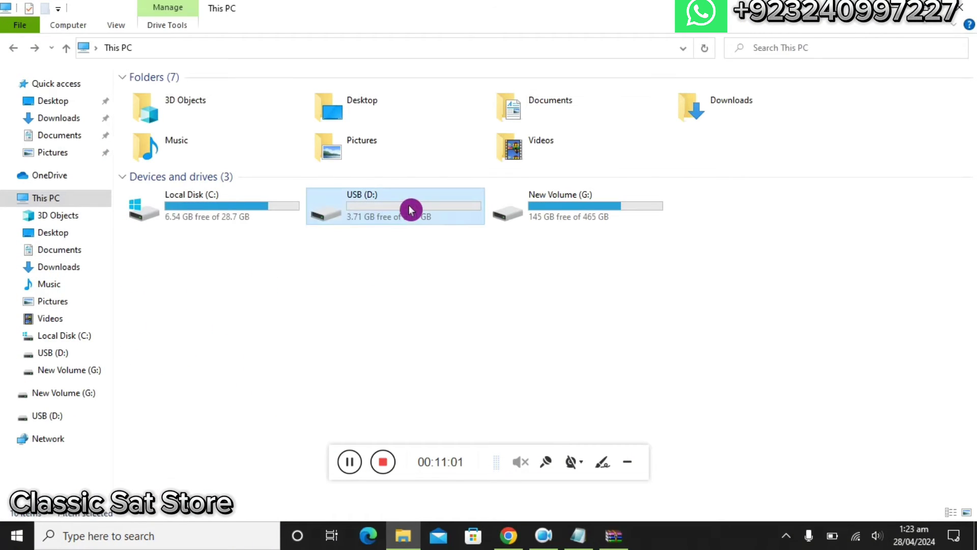
pyautogui.rightClick(482, 257)
pyautogui.click(364, 351)
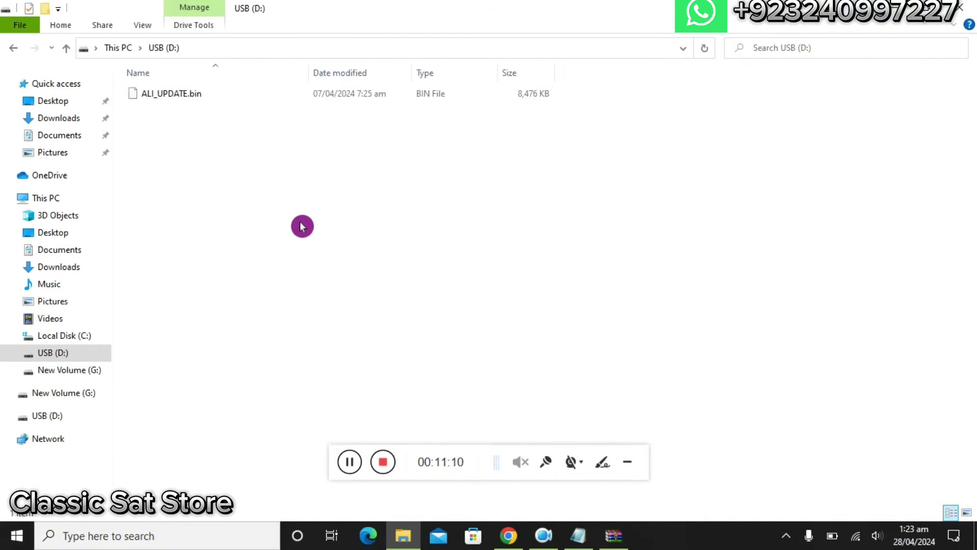
pyautogui.click(577, 534)
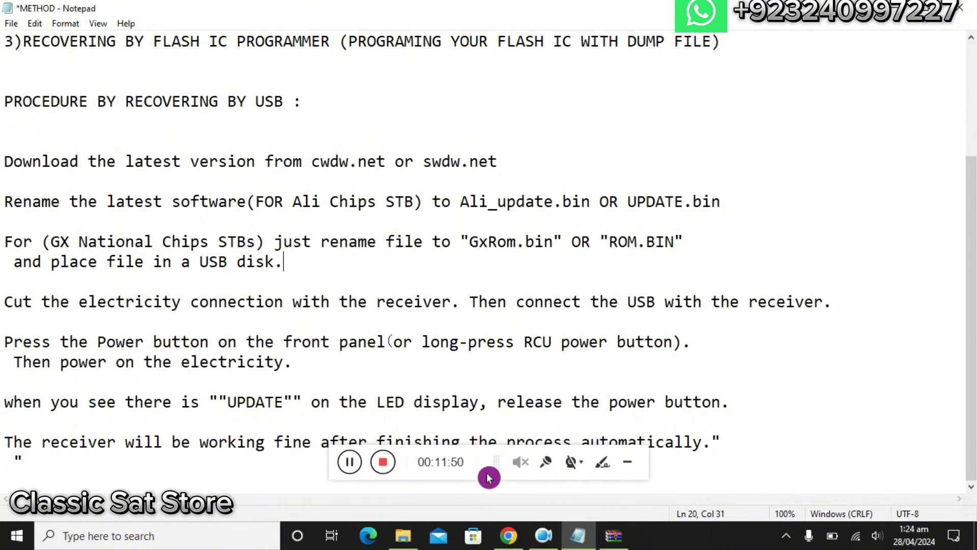
pyautogui.click(627, 461)
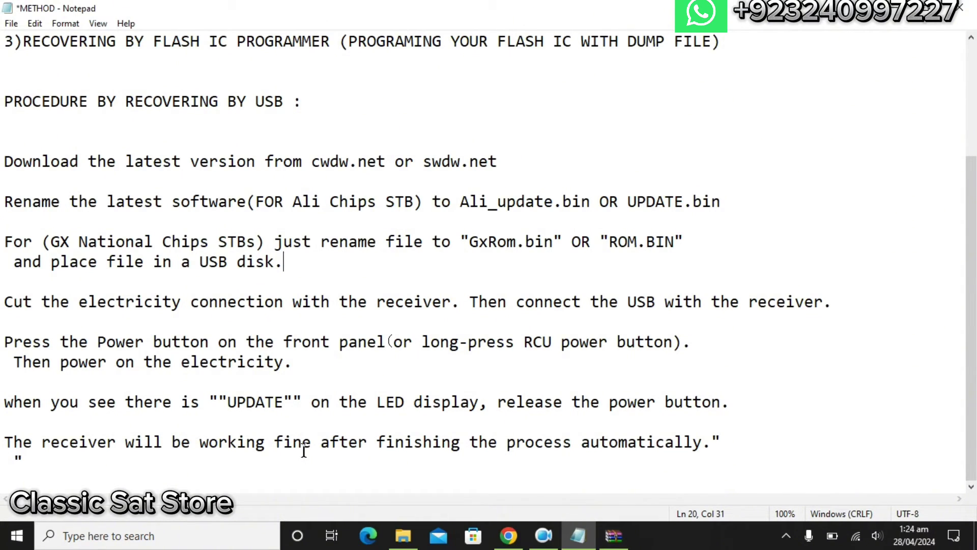
pyautogui.click(973, 229)
pyautogui.click(897, 547)
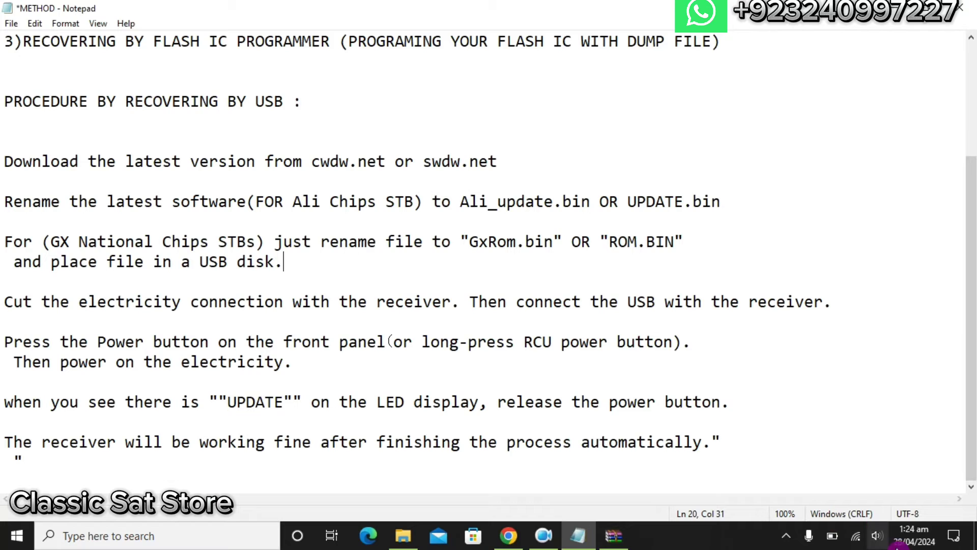
pyautogui.click(786, 536)
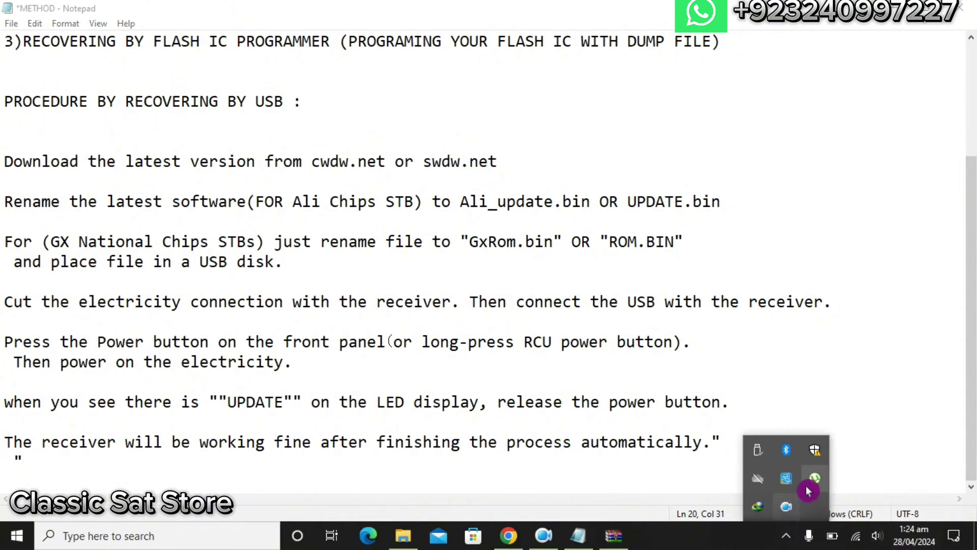
pyautogui.click(786, 506)
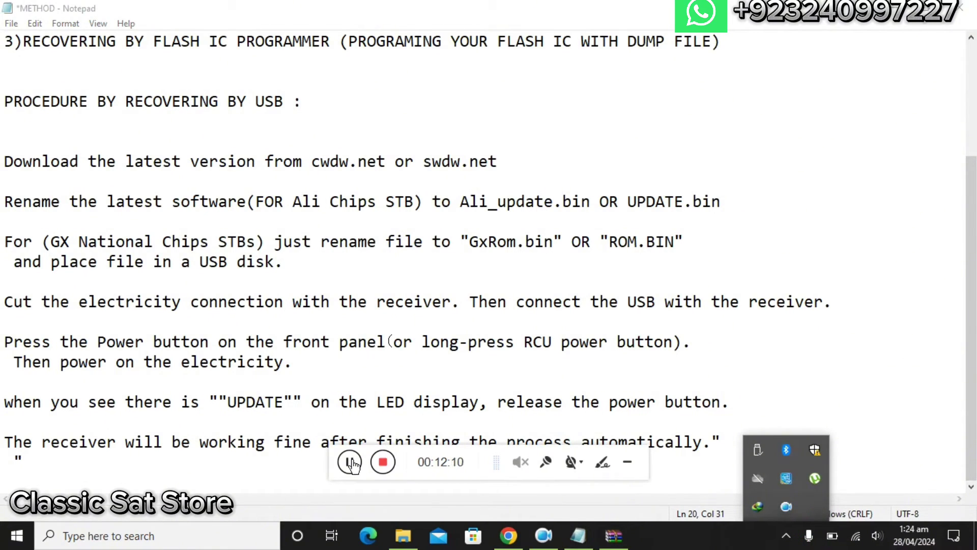